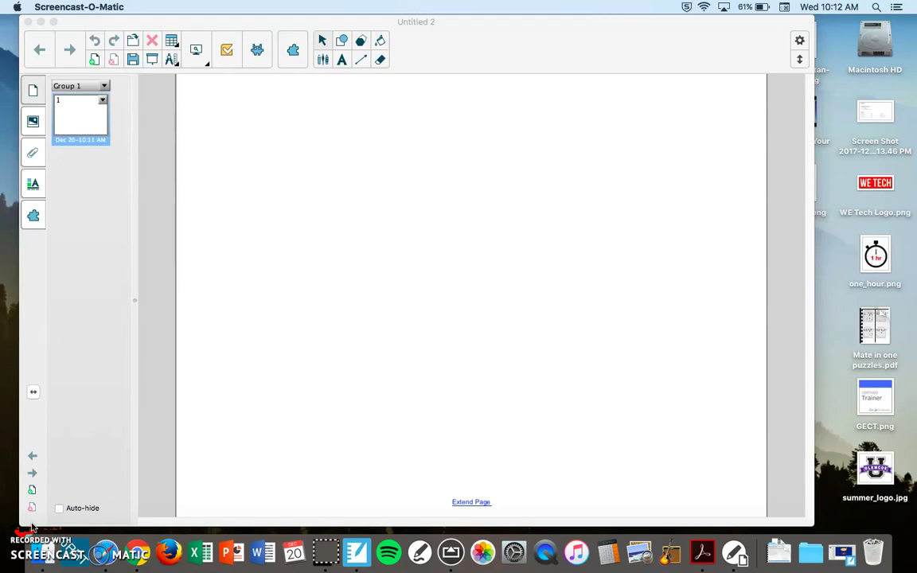
Open the SMART lab activity picker and choose the Rank Order activity.
left_click(256, 51)
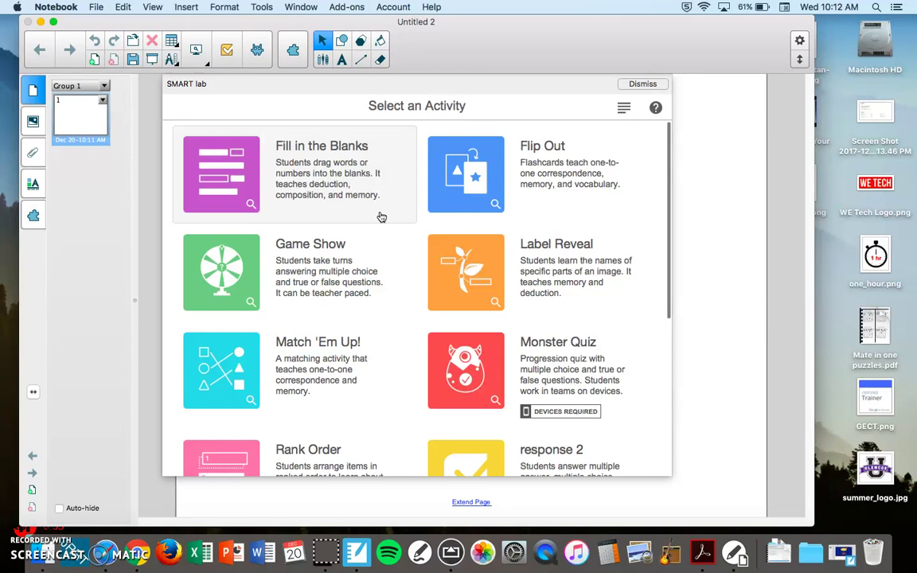
scroll(381, 216, "down", 5)
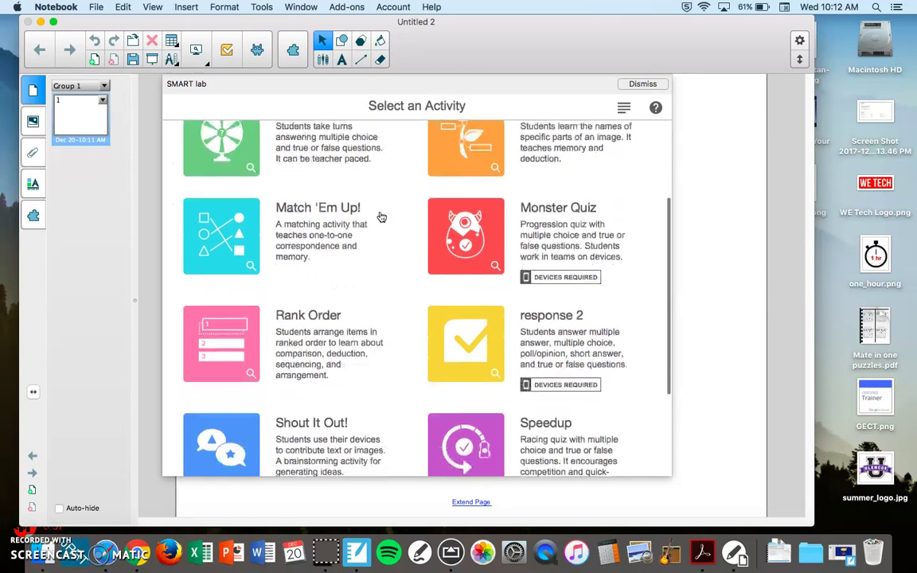
scroll(381, 216, "down", 5)
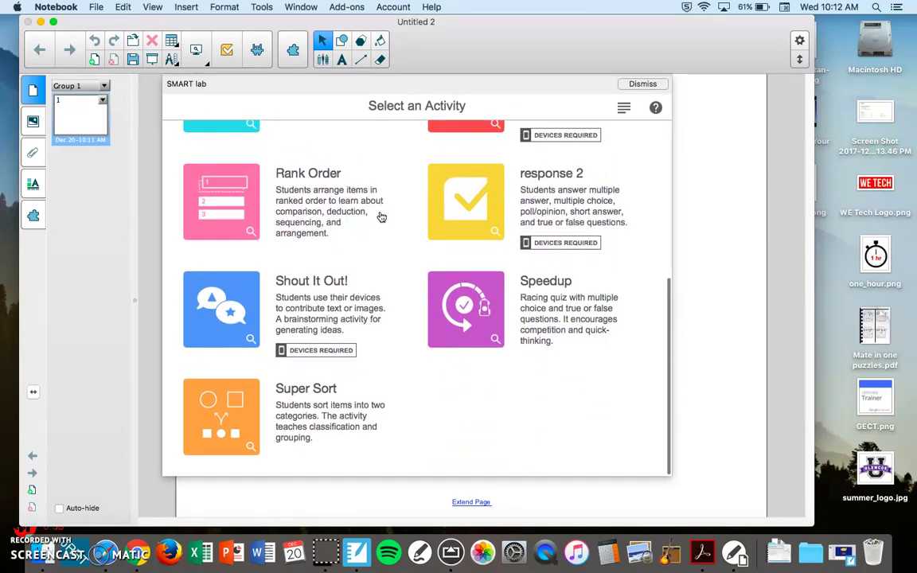
left_click(366, 372)
scroll(366, 372, "up", 10)
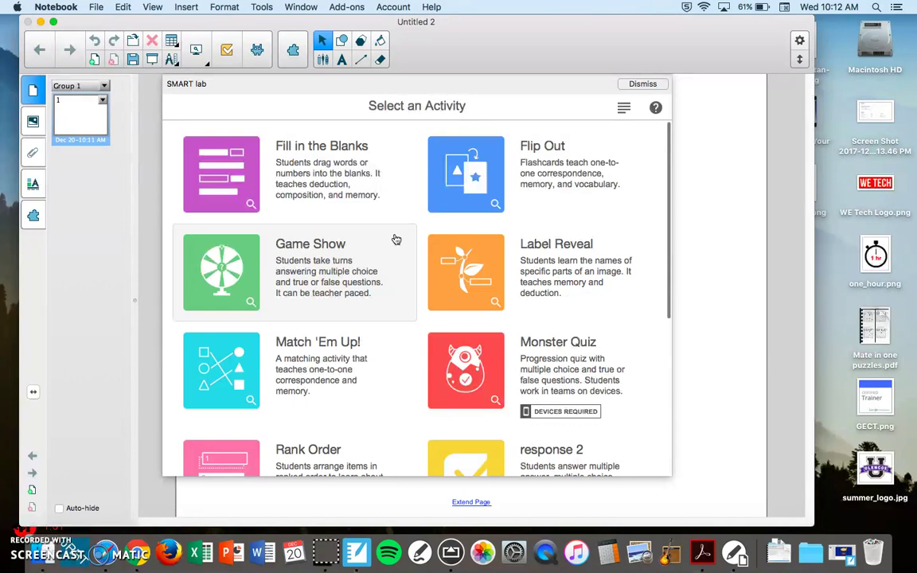
left_click(399, 211)
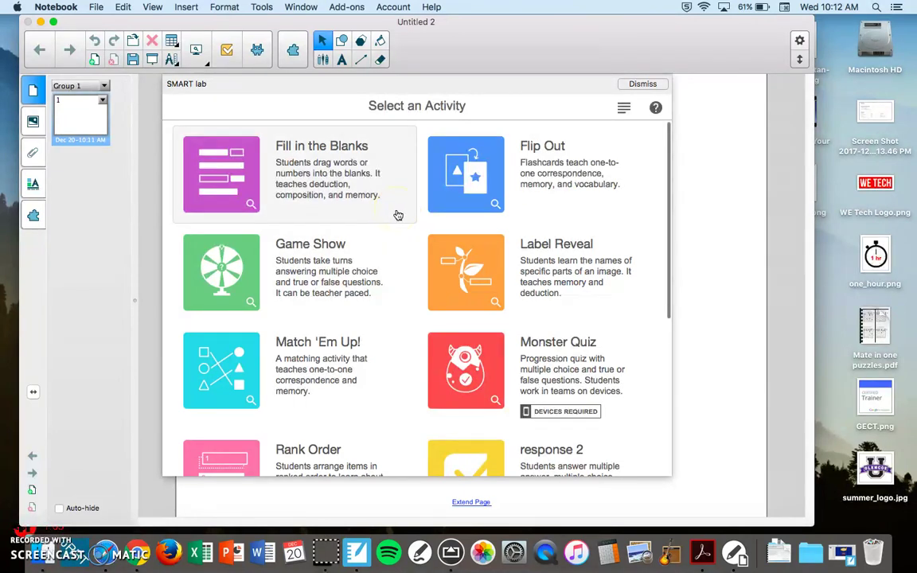
left_click(383, 205)
scroll(364, 201, "down", 5)
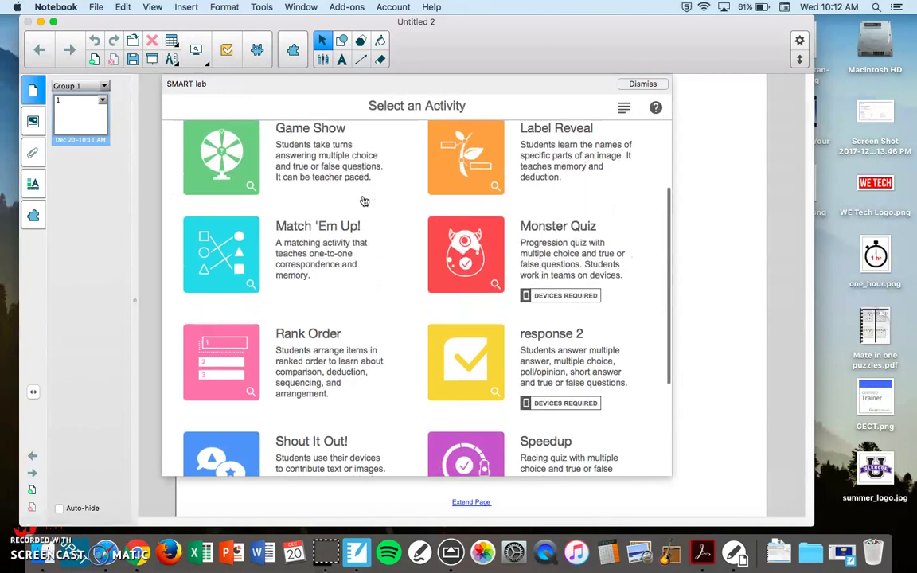
left_click(315, 343)
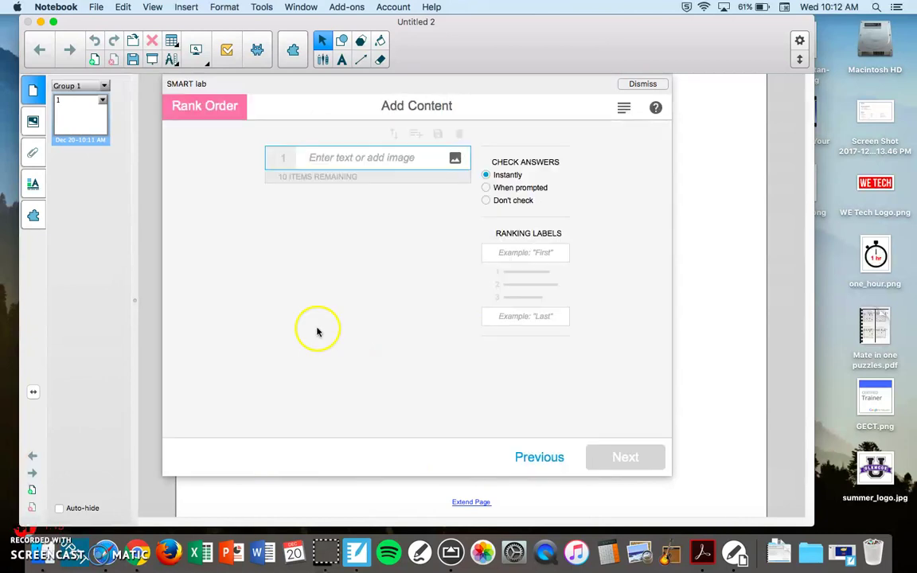
Enter the first five ranked items: January, Feb, March, April and May.
left_click(335, 160)
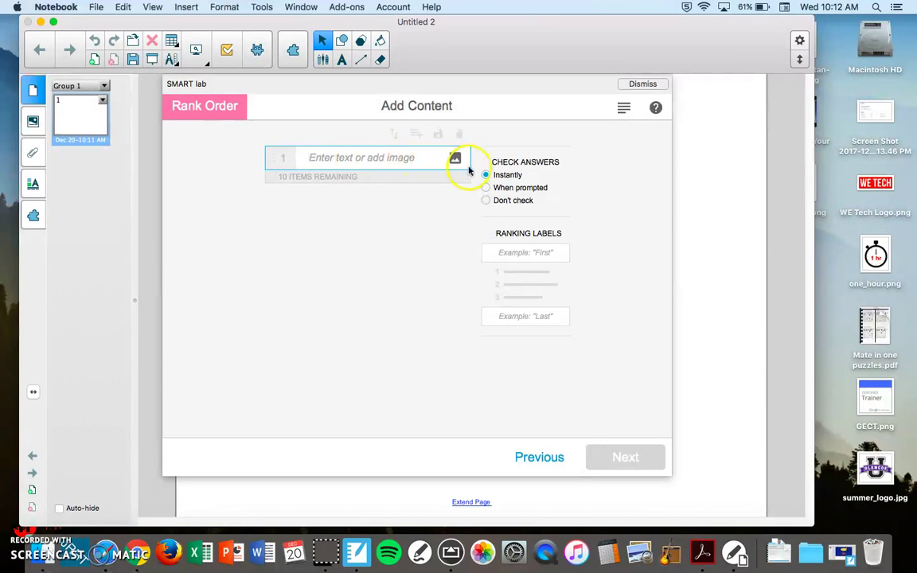
left_click(391, 158)
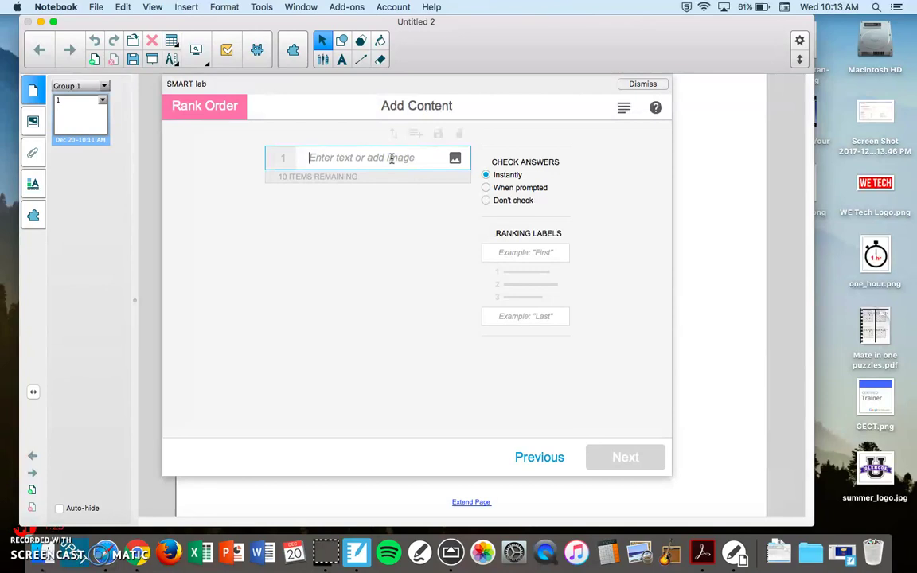
type("January")
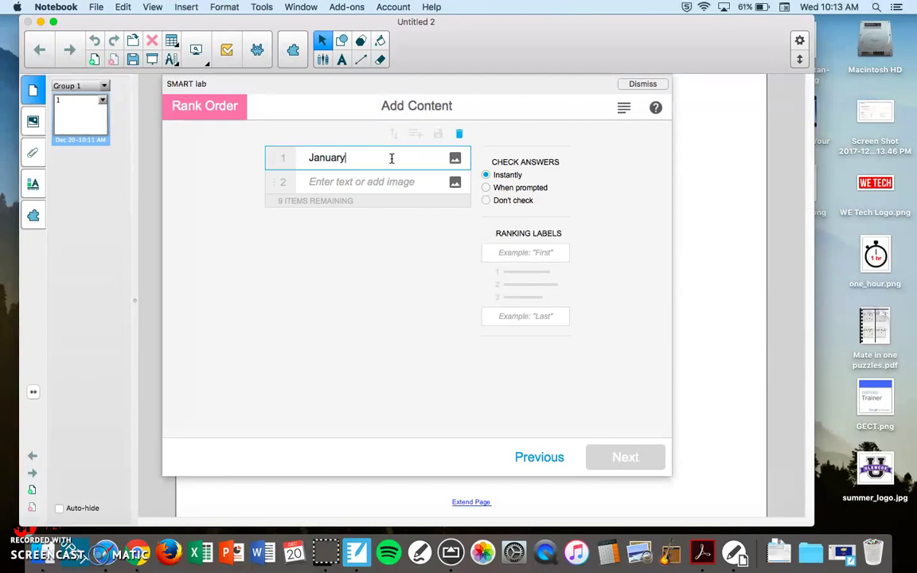
key("Return")
type("Feb")
key("Return")
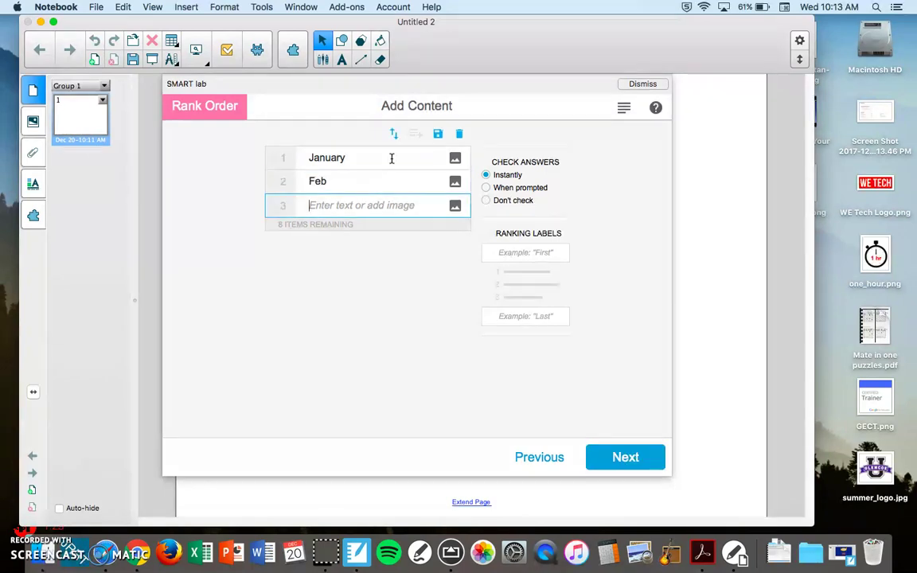
type("March")
key("Return")
type("April")
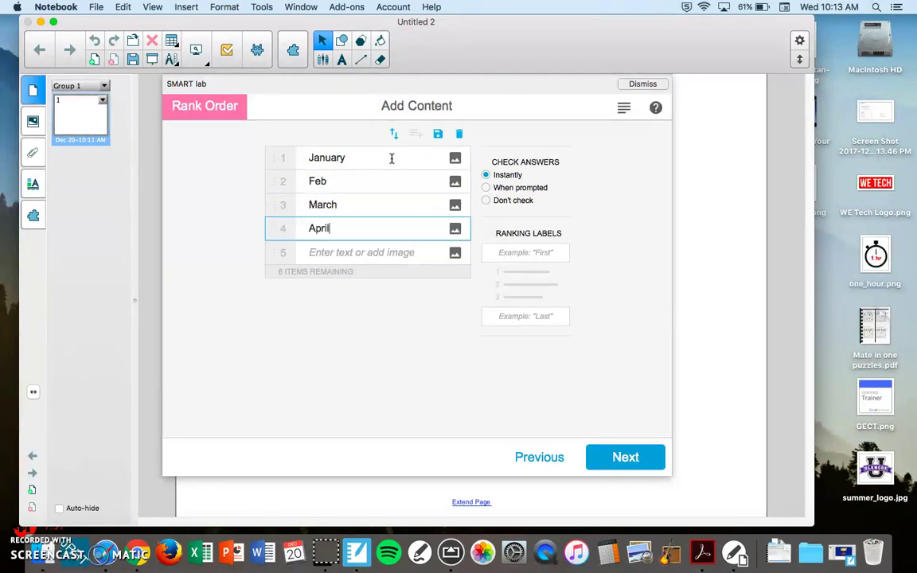
key("Return")
type("May")
key("Return")
Add June, July, August, Sept and Nove, removing the extra December entry.
type("Ju")
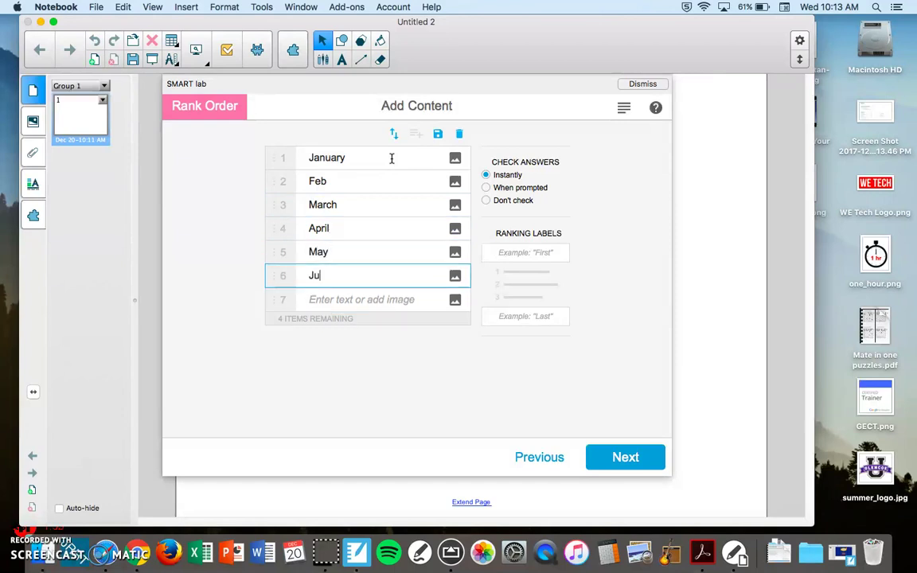
type("ne")
key("Return")
type("July")
key("Return")
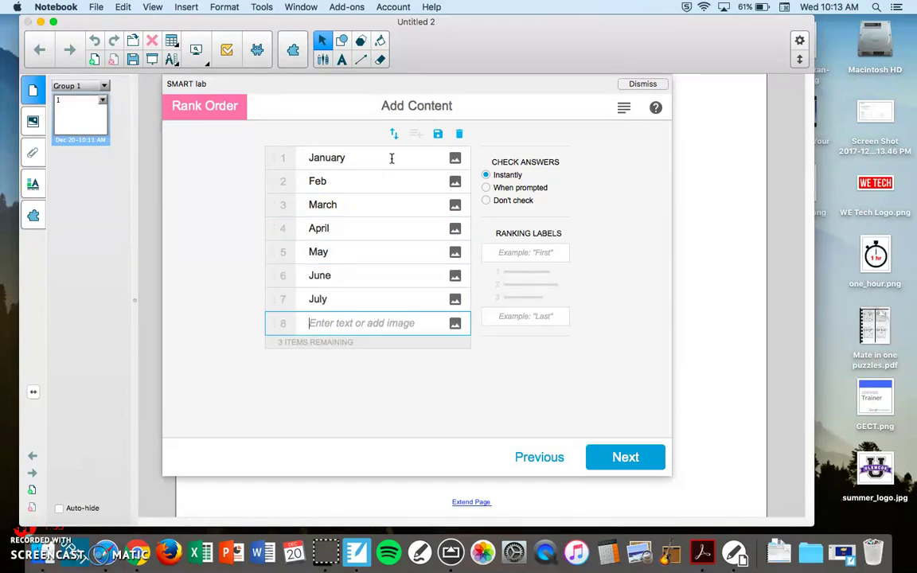
type("August")
key("Return")
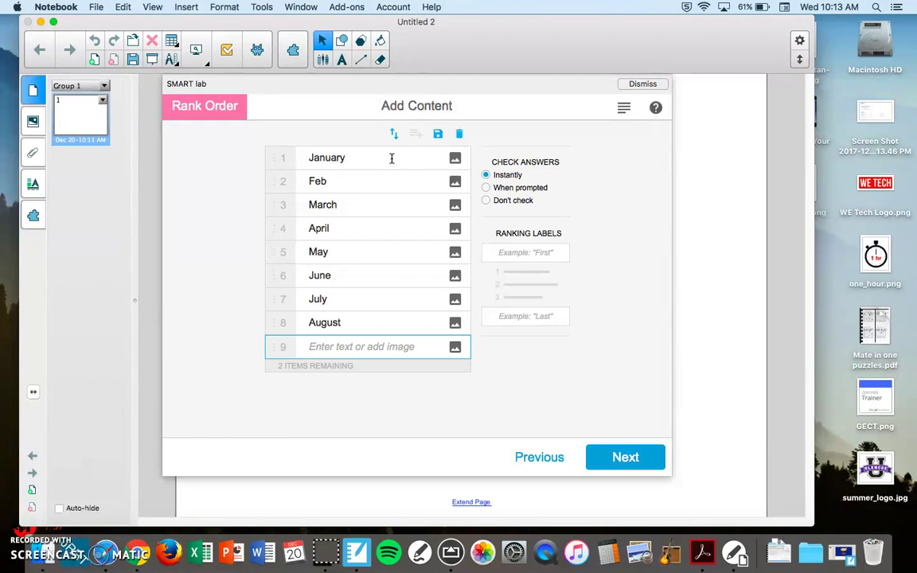
type("Sept")
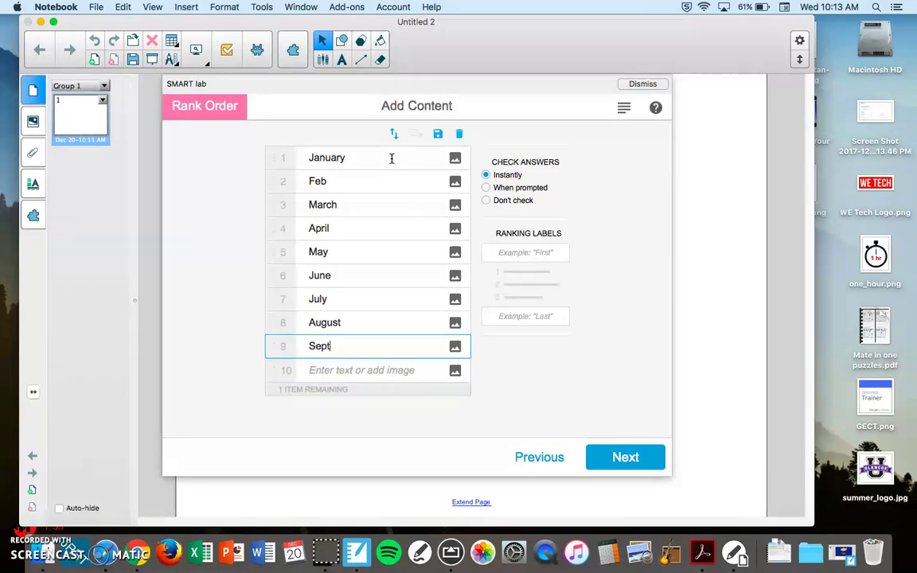
key("Return")
type("Nove")
key("Return")
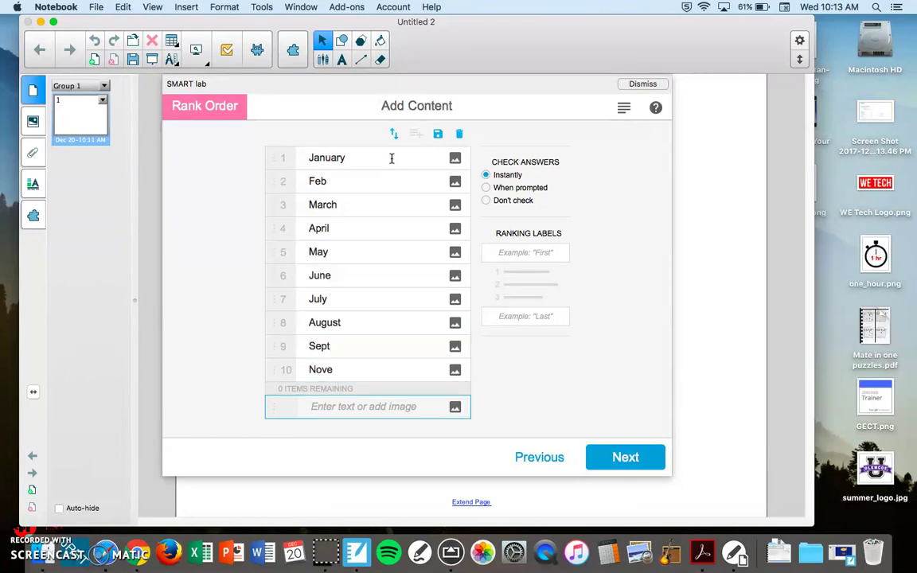
type("Decembe")
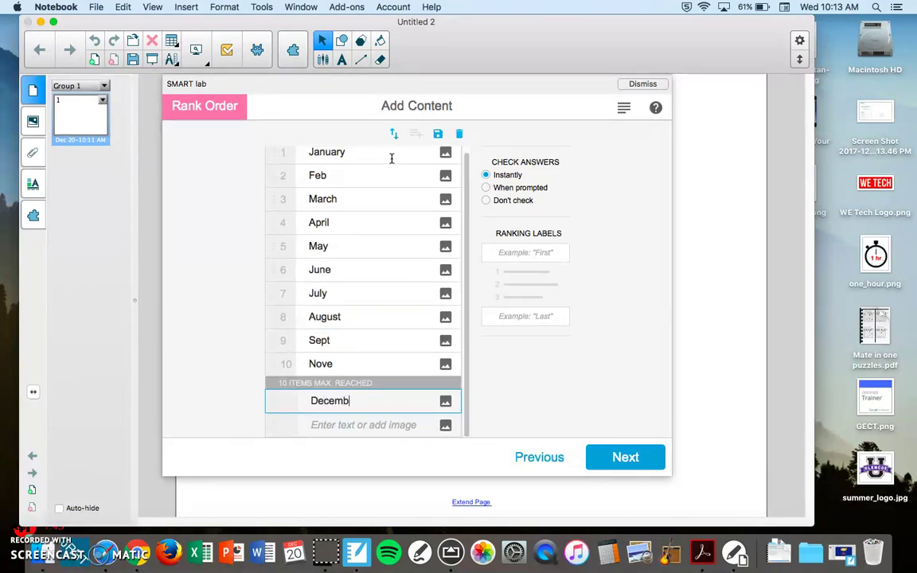
key("BackSpace")
key("BackSpace")
key("BackSpace")
key("BackSpace")
key("BackSpace")
key("BackSpace")
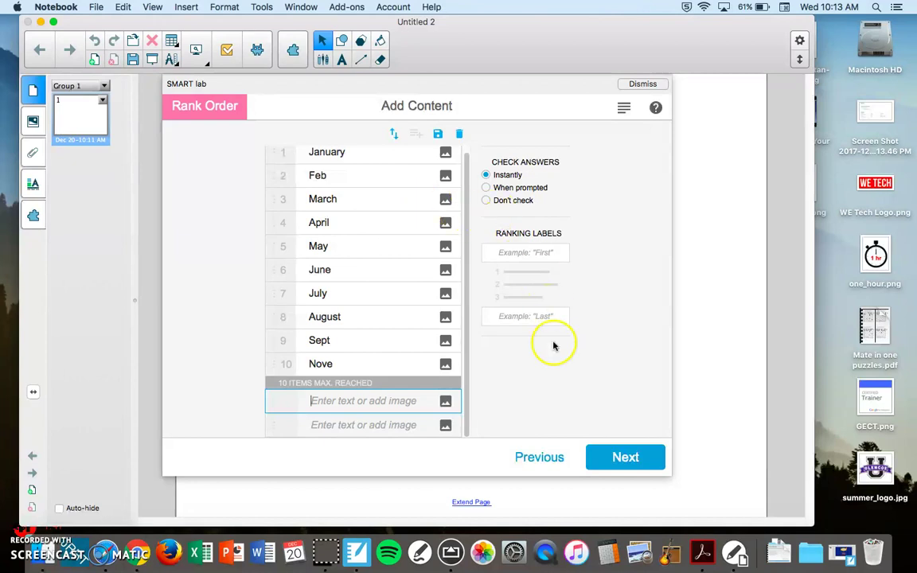
Label the ranking ends Earliest and Latest, and set answers to be checked when prompted.
left_click(527, 253)
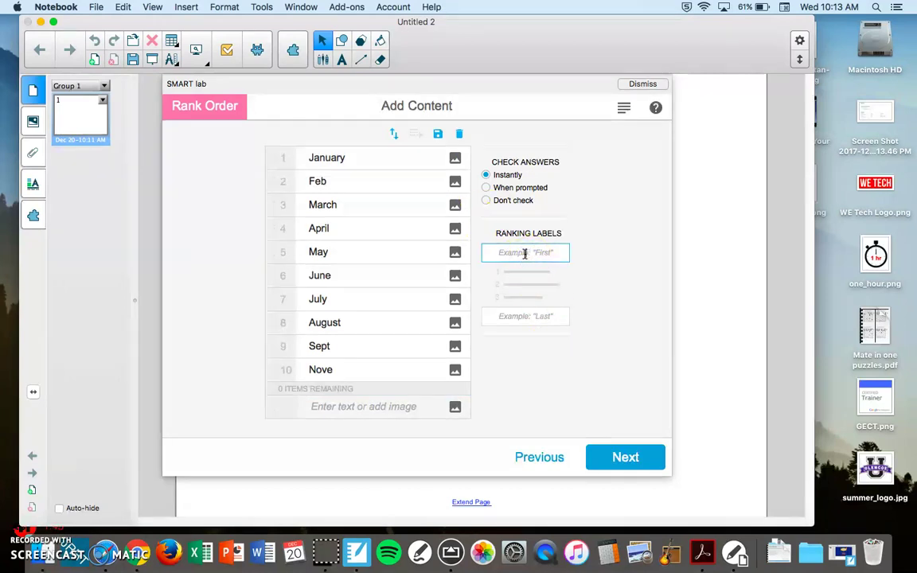
type("Farliest")
left_click(522, 269)
left_click(513, 314)
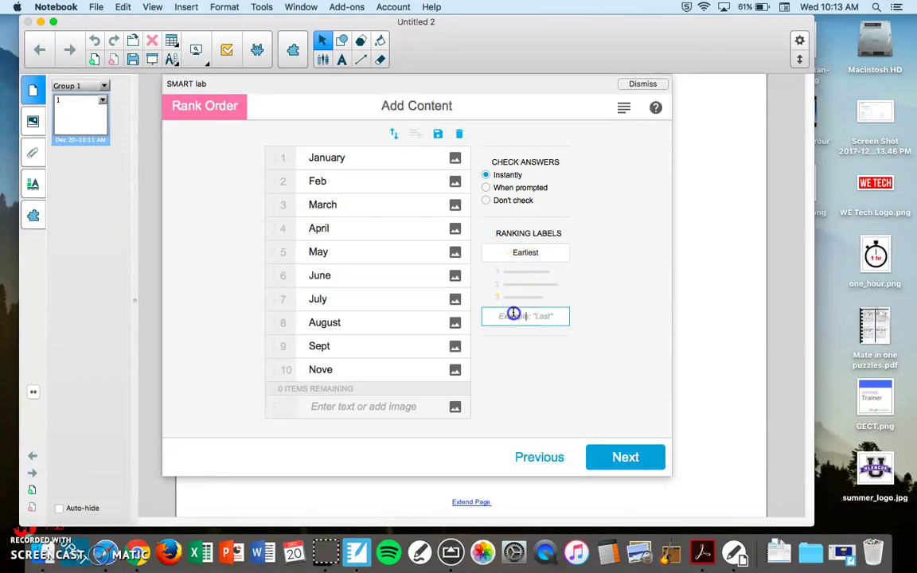
type("A")
key("BackSpace")
type("Latest")
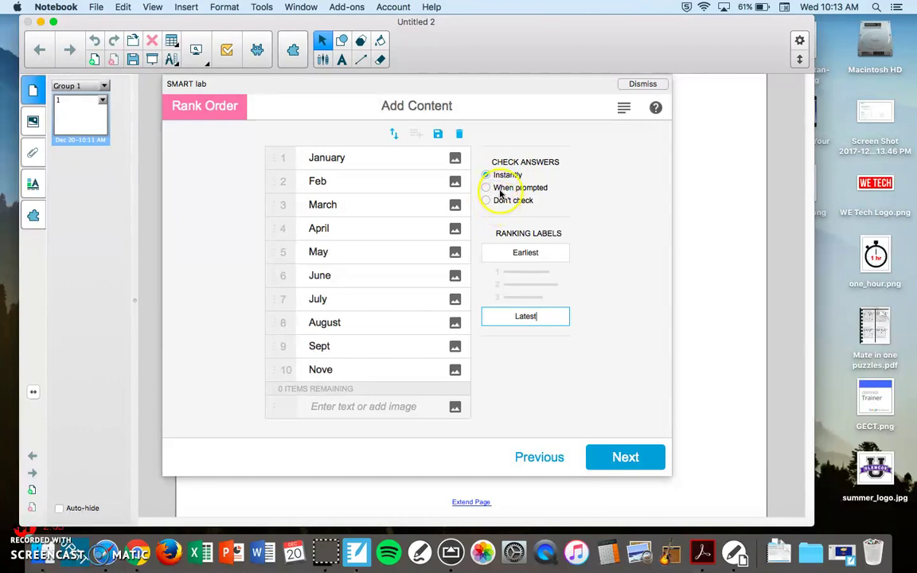
left_click(496, 190)
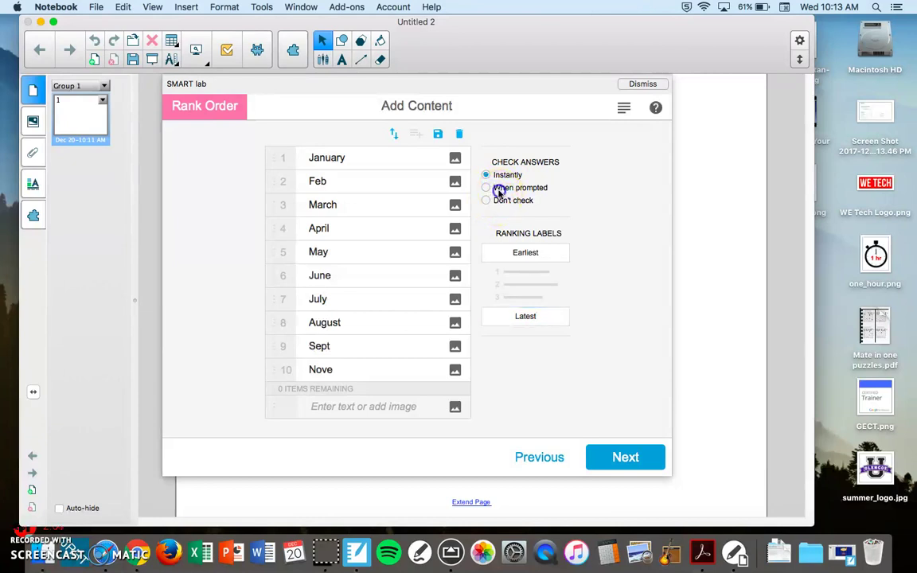
Give the Rank Order activity the Garden theme and finish creating it.
left_click(620, 463)
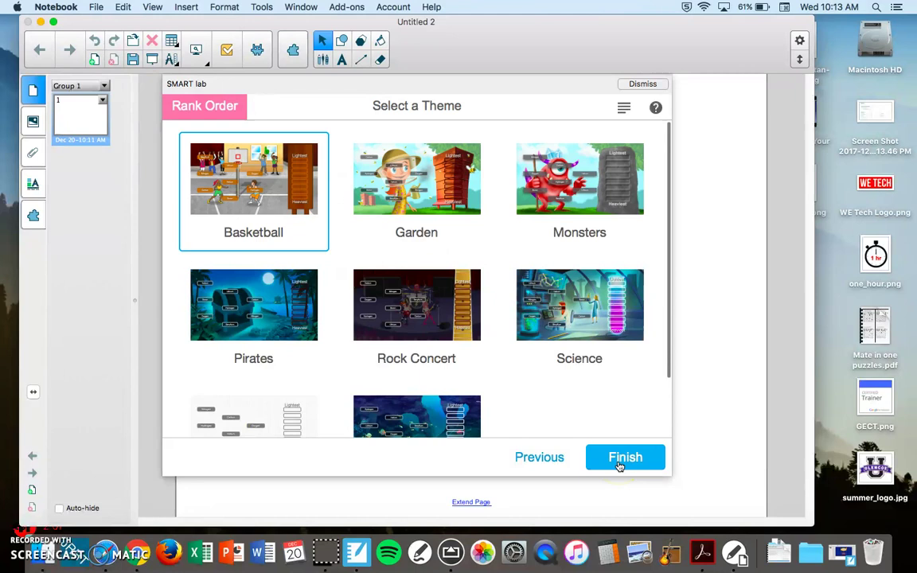
scroll(466, 209, "down", 1)
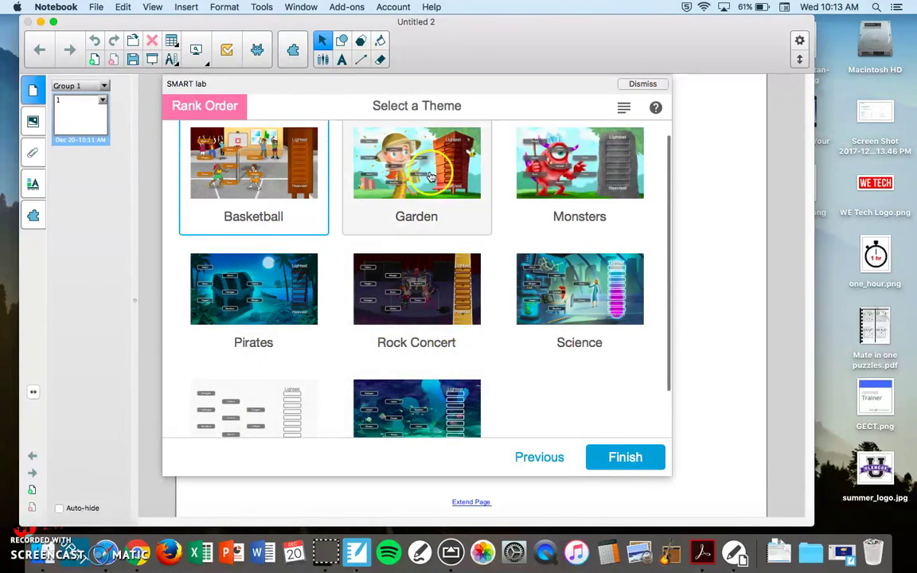
scroll(470, 327, "down", 3)
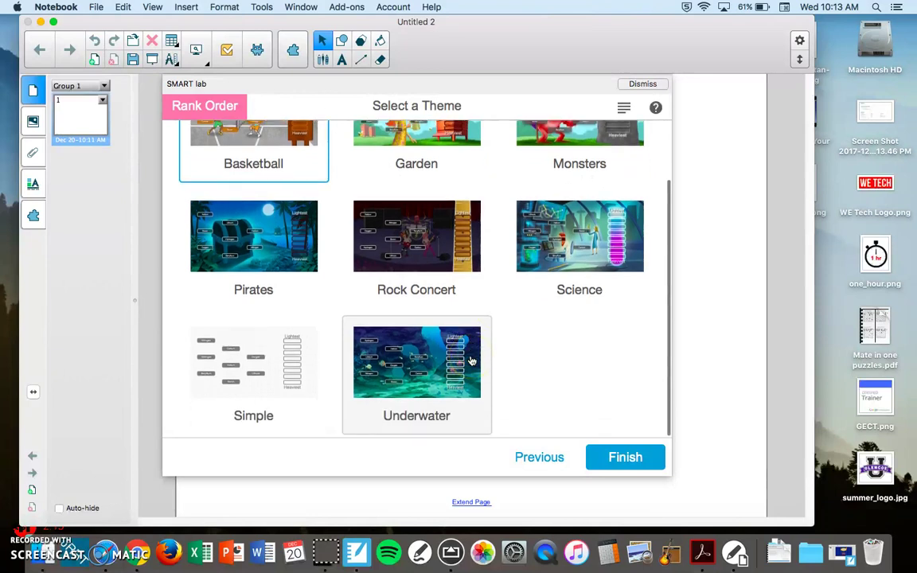
scroll(272, 383, "up", 3)
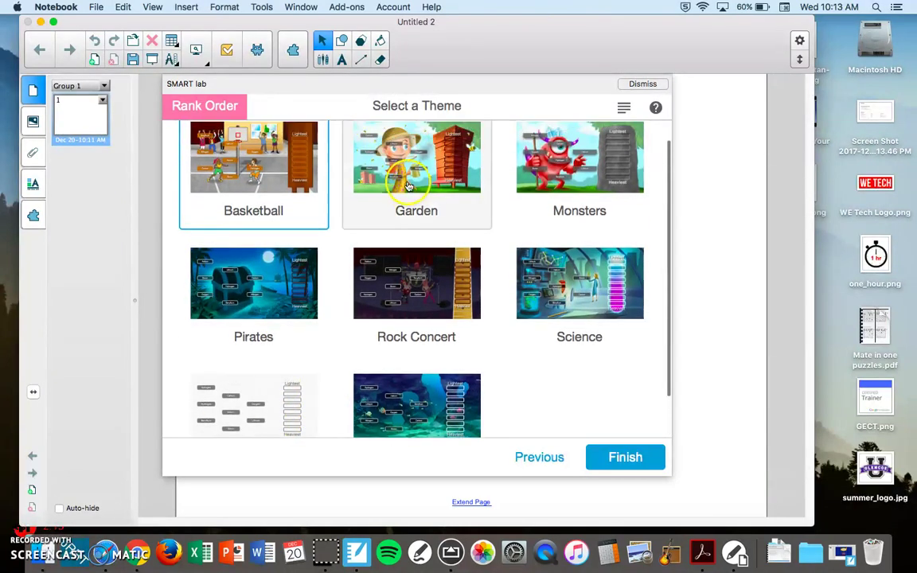
left_click(410, 179)
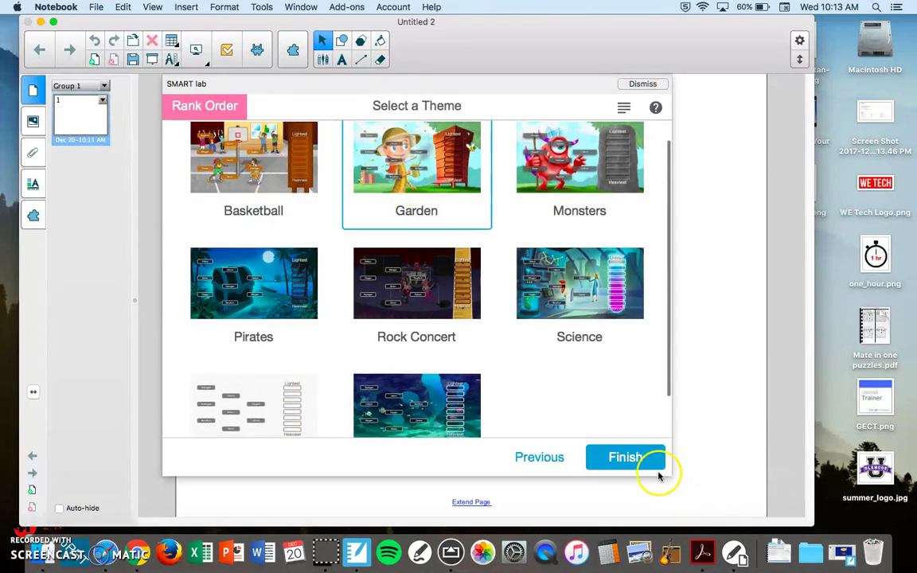
left_click(626, 457)
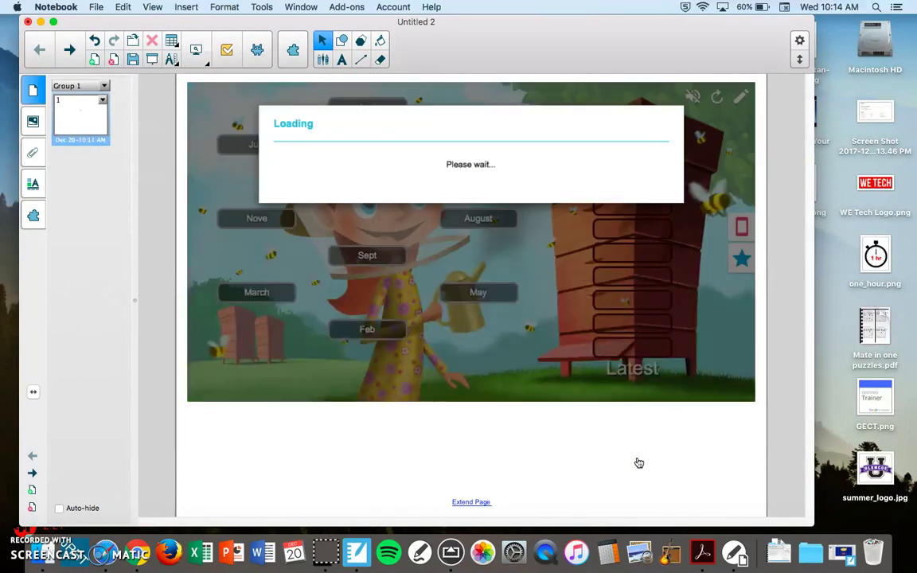
Drag January, Feb, March, April and May into the top five hive slots.
left_click(384, 129)
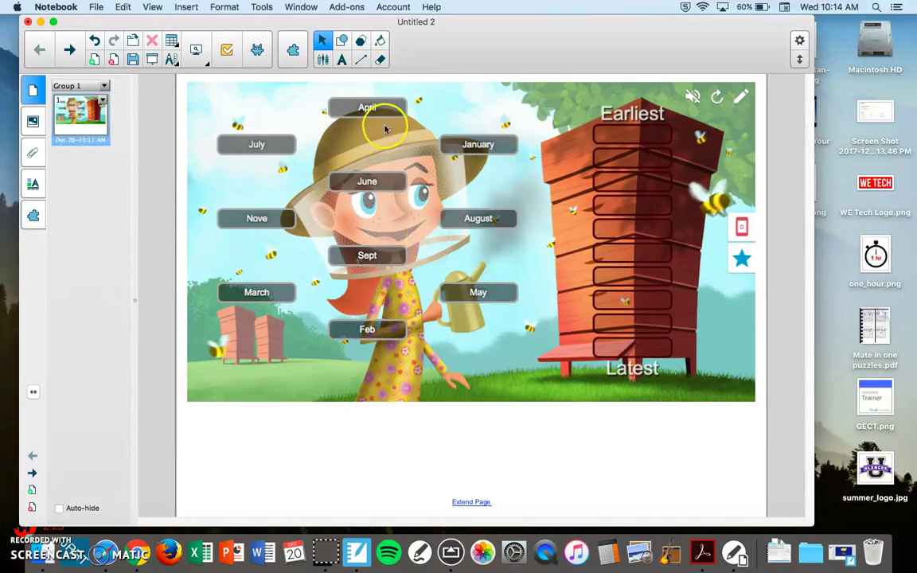
left_click_drag(477, 144, 630, 135)
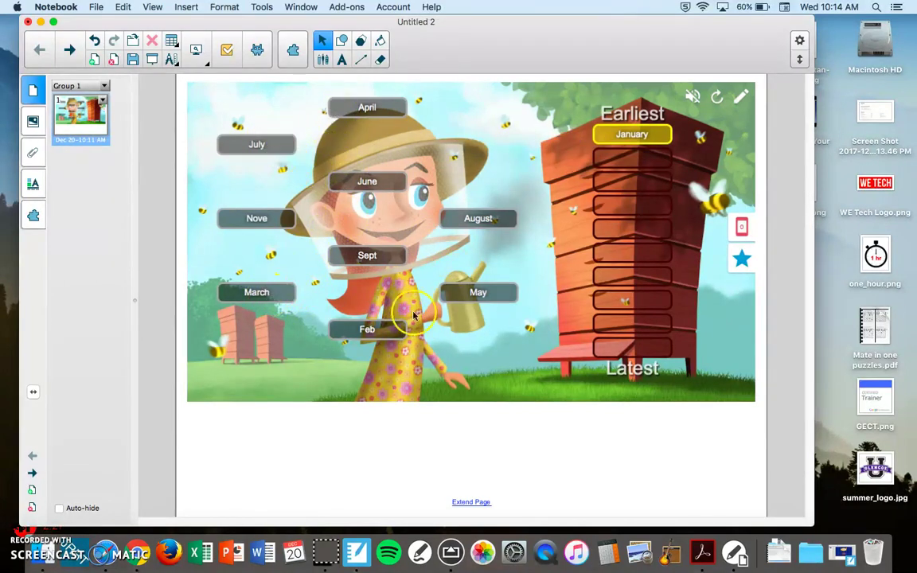
left_click(356, 330)
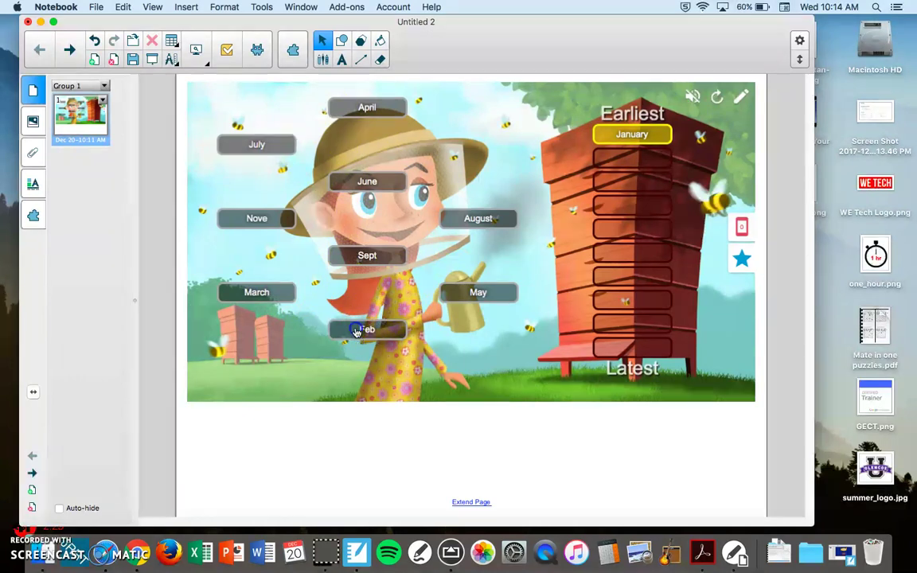
left_click_drag(357, 330, 634, 157)
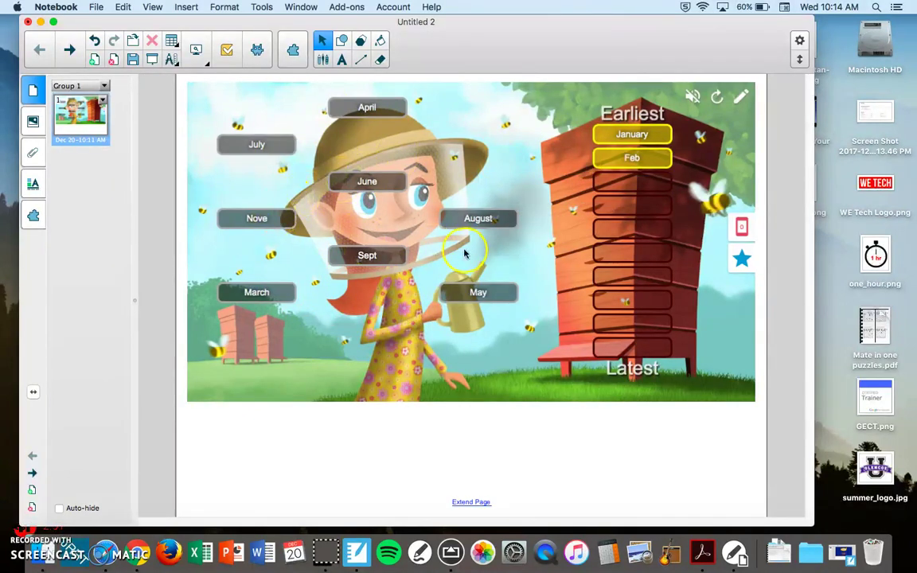
left_click_drag(256, 292, 632, 182)
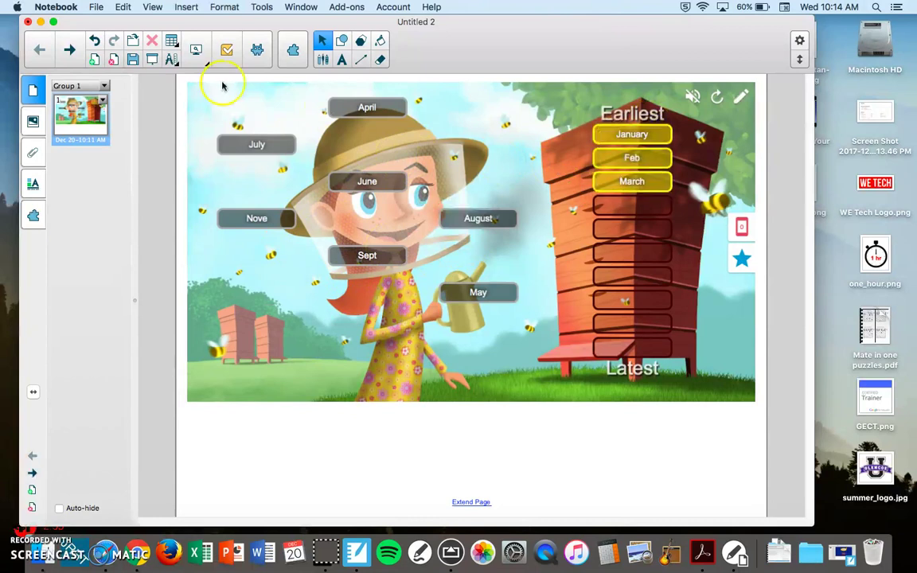
left_click_drag(359, 99, 597, 204)
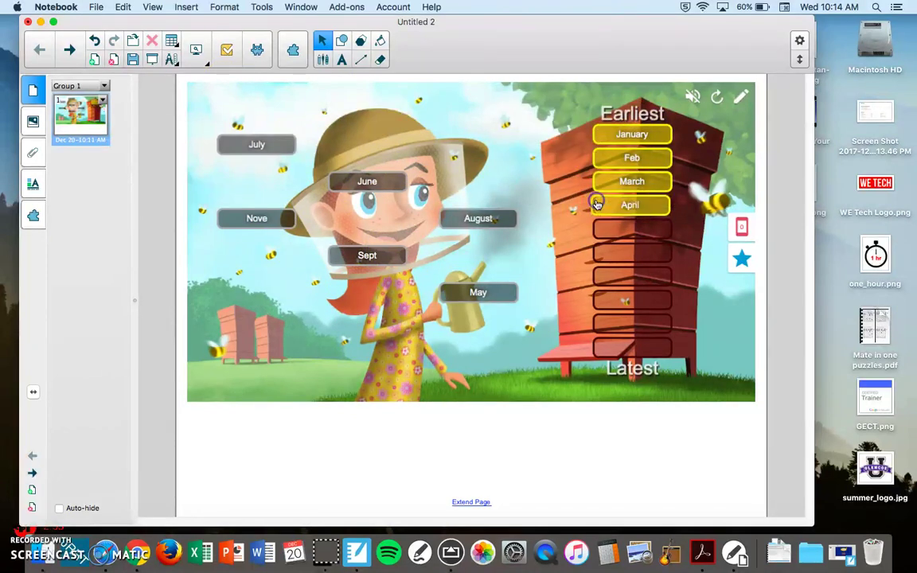
left_click_drag(441, 292, 606, 236)
Place June, July, August, Sept and Nove in the remaining slots and check the ranking.
left_click_drag(368, 180, 605, 252)
left_click_drag(247, 149, 637, 283)
left_click_drag(477, 218, 622, 298)
left_click_drag(394, 263, 645, 328)
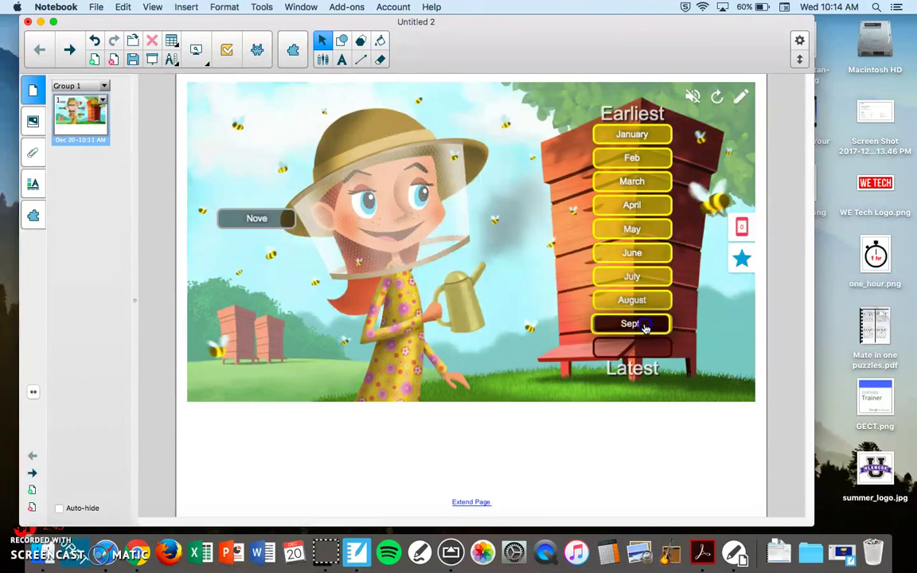
left_click_drag(256, 223, 637, 347)
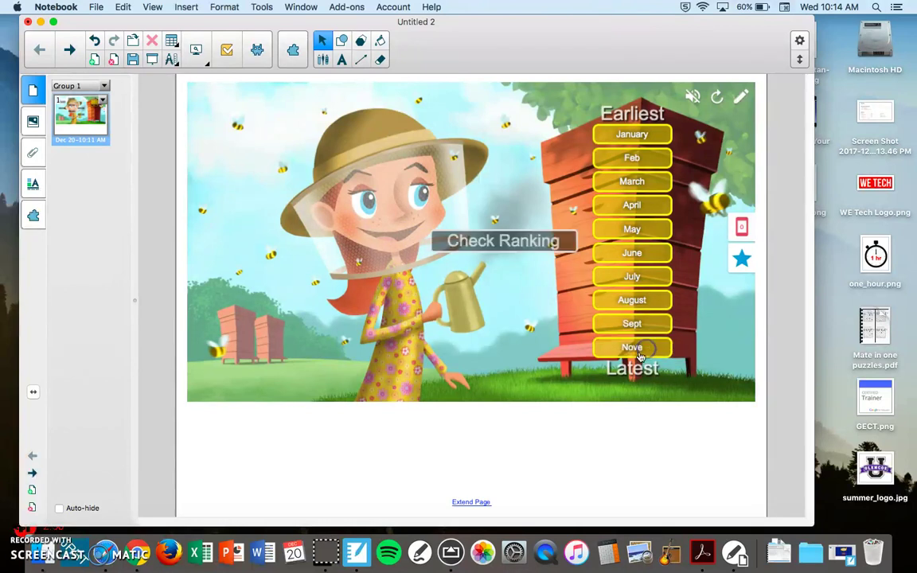
left_click(513, 243)
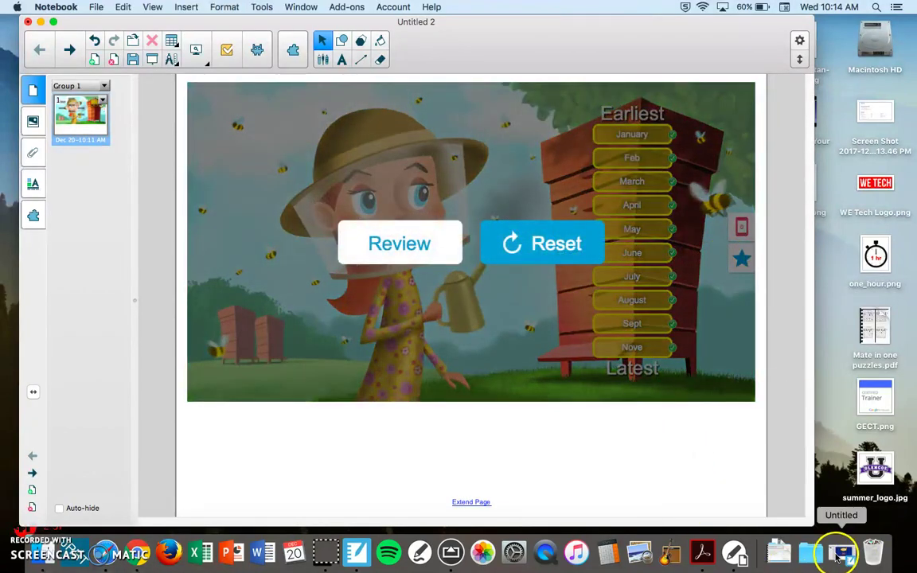
Switch to the Game Show document, start the game, and spin the wheel.
left_click(839, 557)
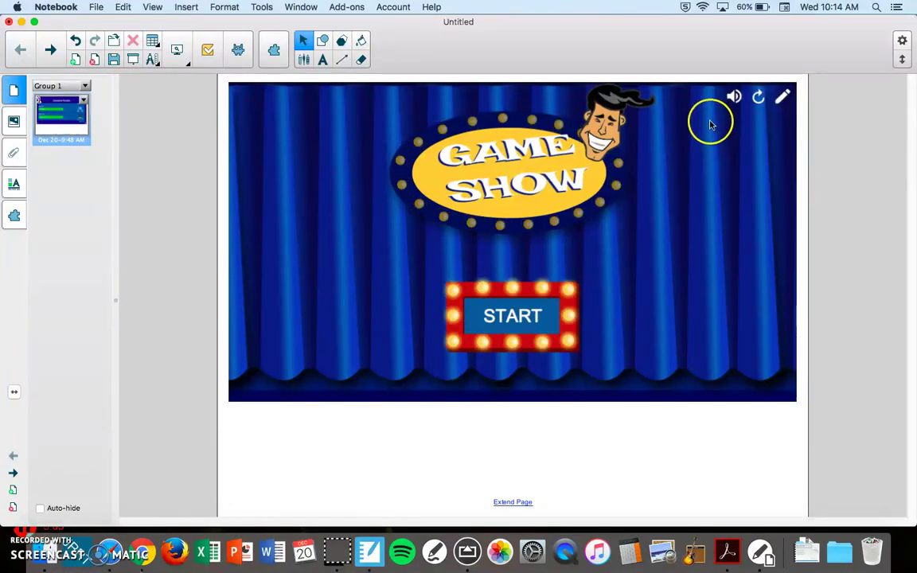
left_click(528, 313)
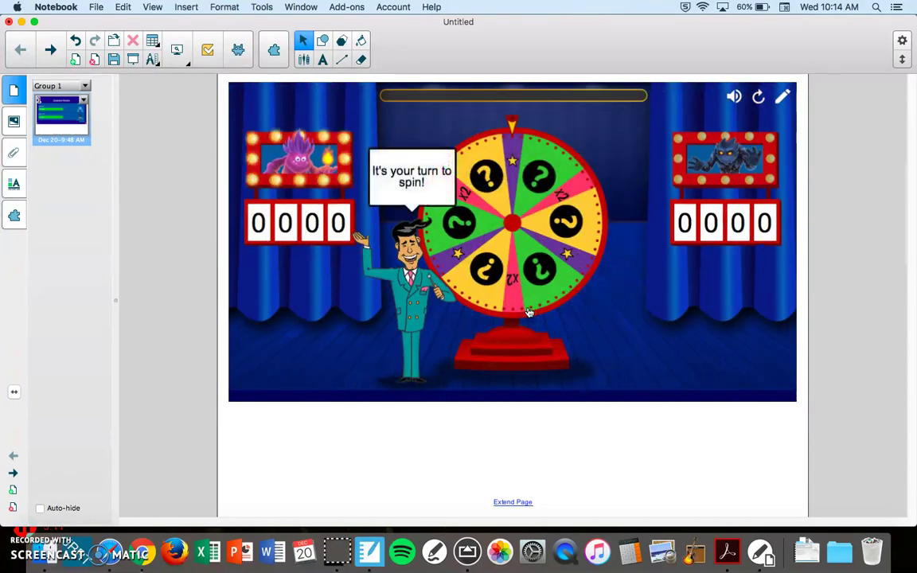
left_click(456, 239)
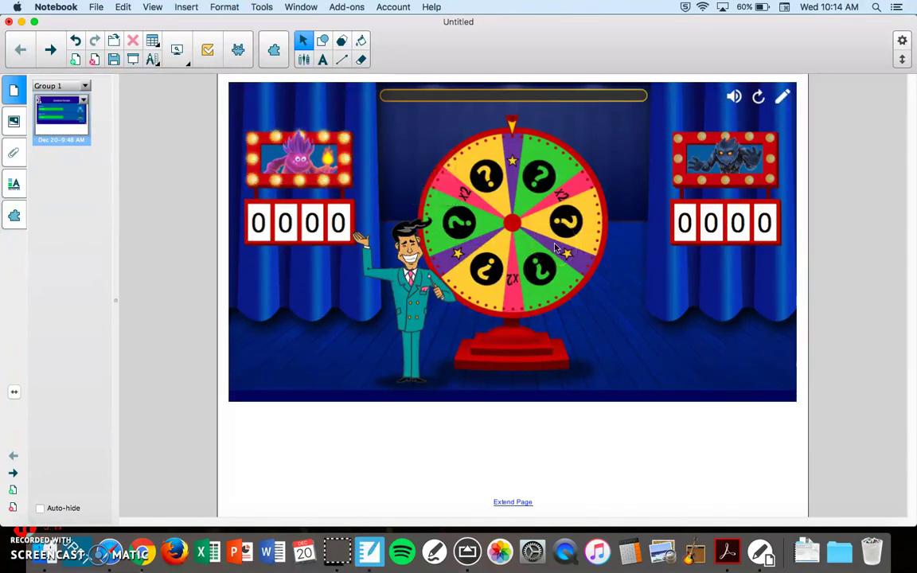
left_click(477, 204)
Spin the wheel, raise the volume, and answer True to 5+5 = 10.
left_click(495, 227)
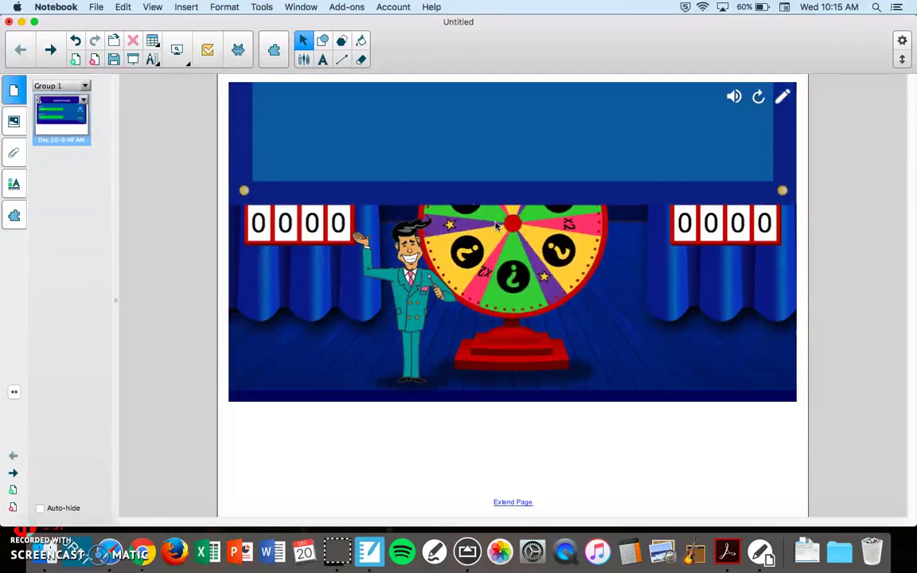
key("XF86AudioRaiseVolume")
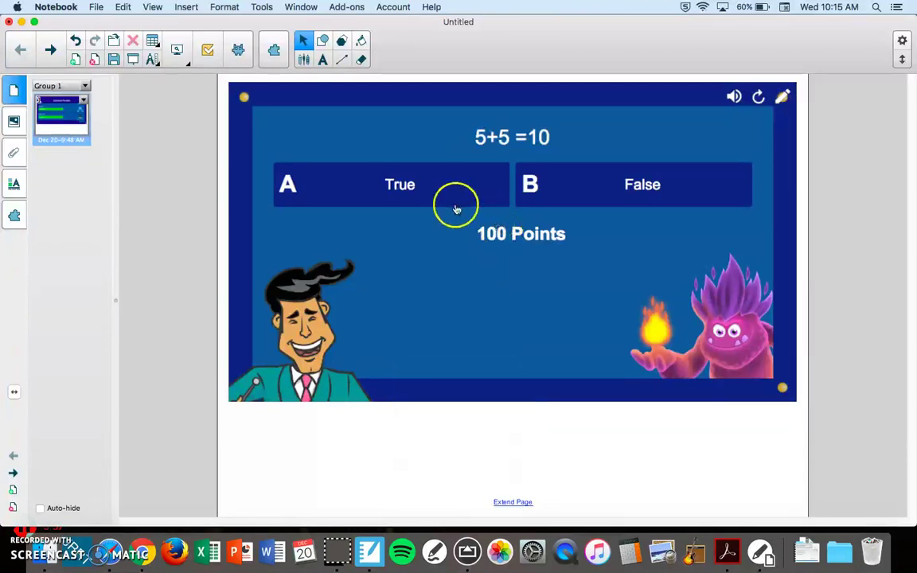
left_click(436, 188)
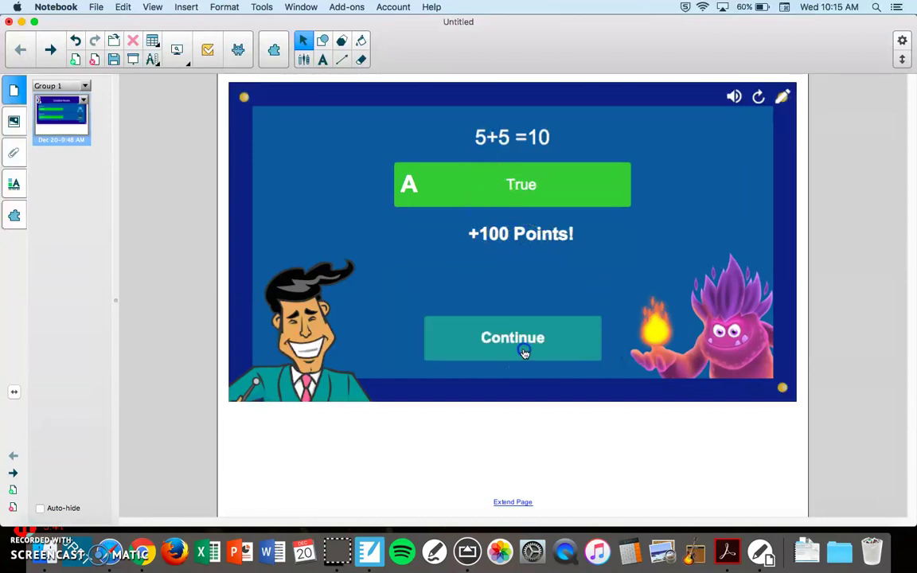
left_click(524, 351)
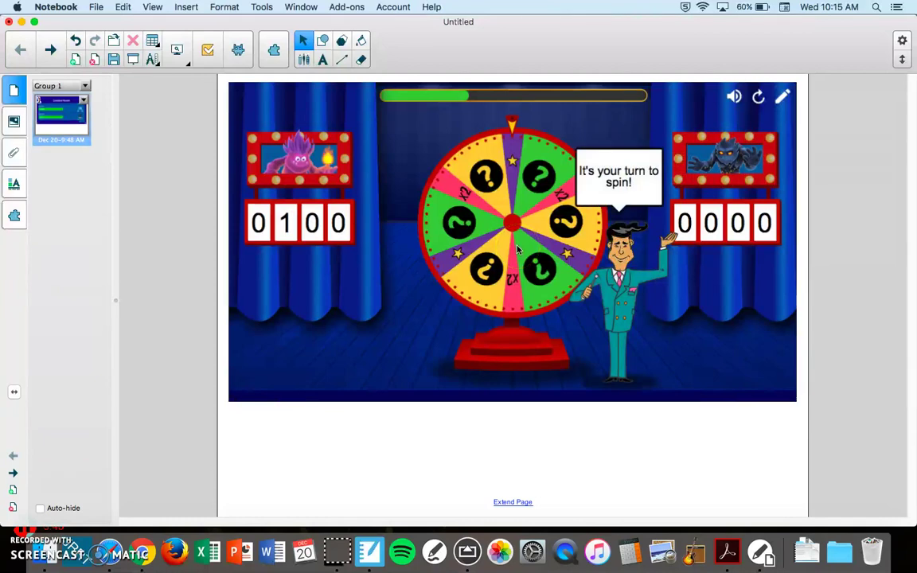
Spin again, answer True to 2+2 = 4, then answer 2-3 = 8 as False.
left_click_drag(446, 211, 494, 236)
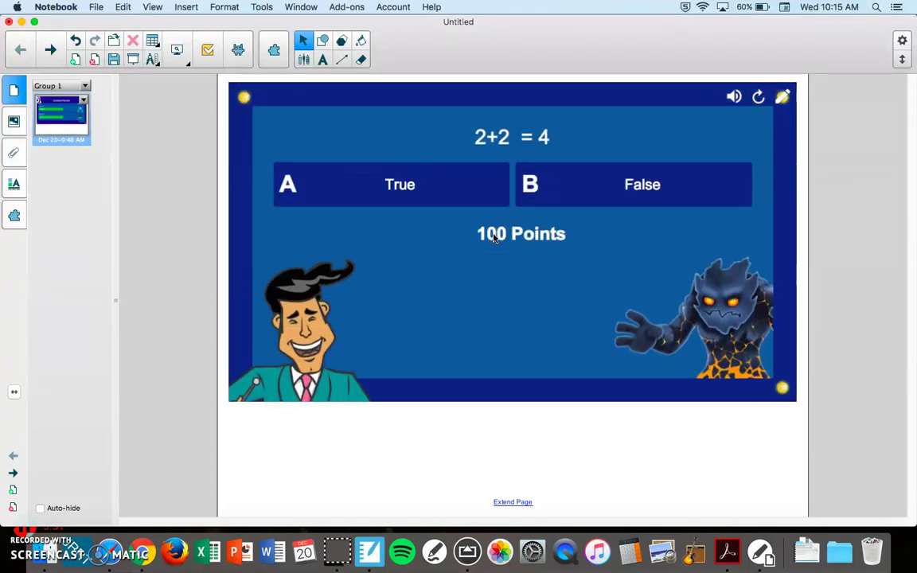
left_click(429, 199)
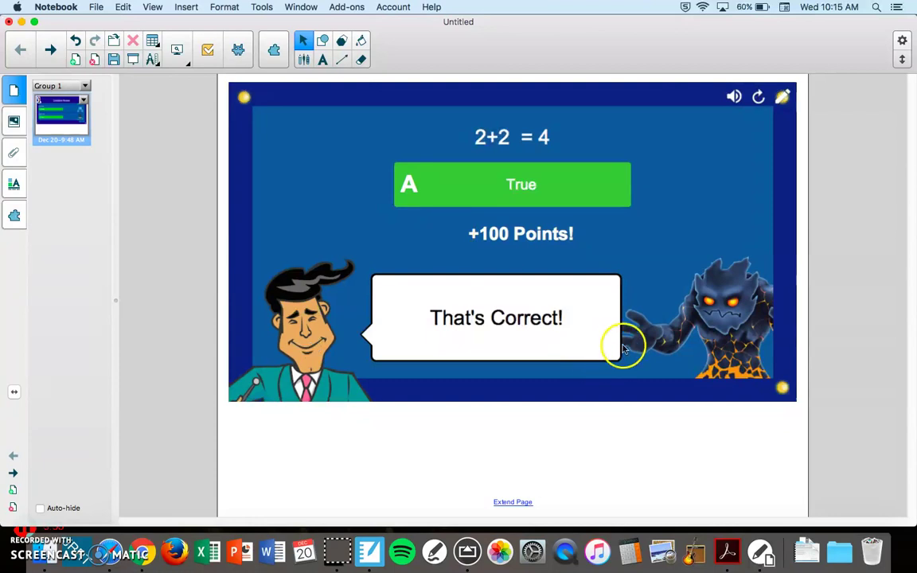
left_click(554, 332)
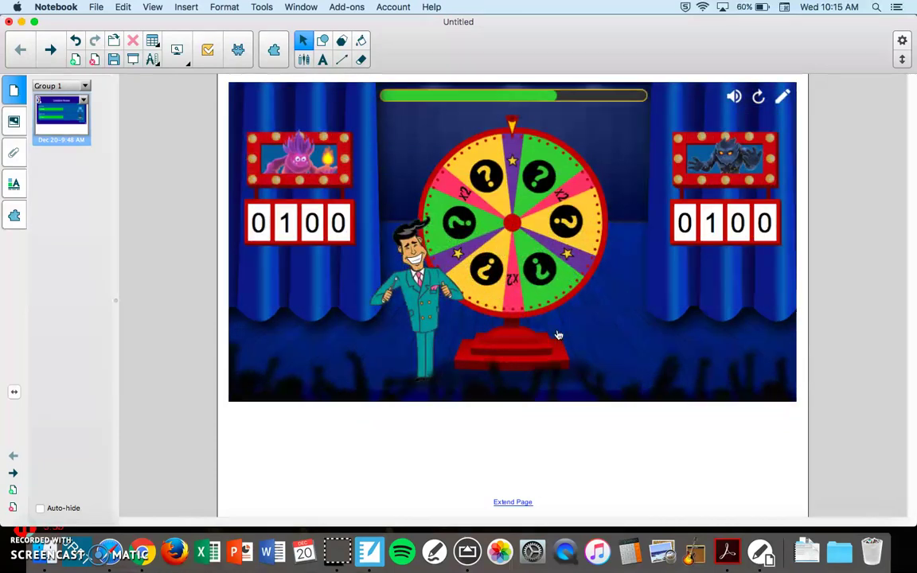
left_click(536, 311)
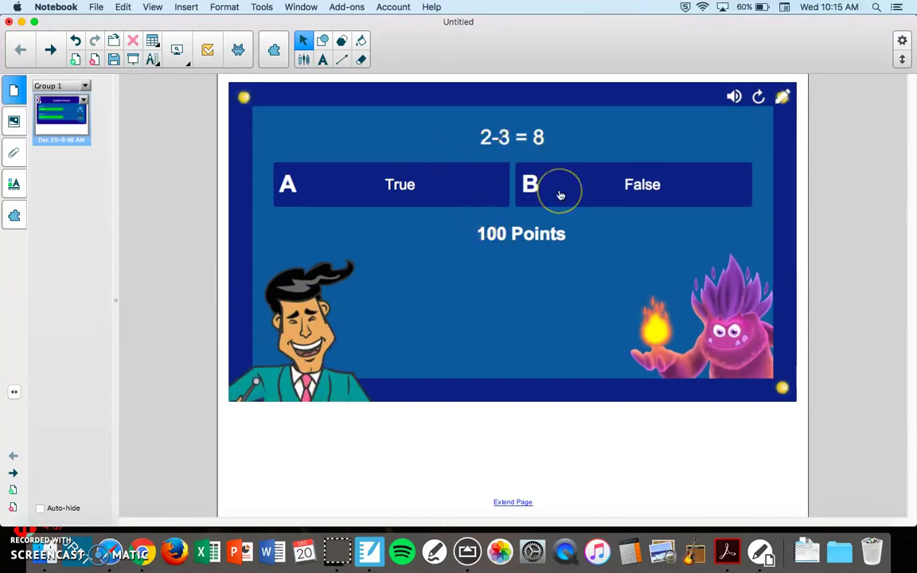
left_click(428, 198)
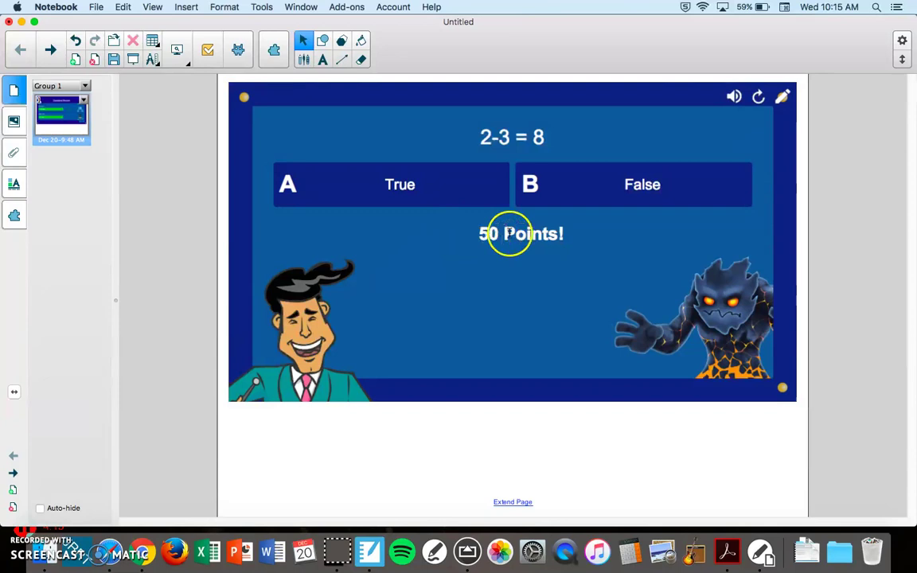
left_click(532, 183)
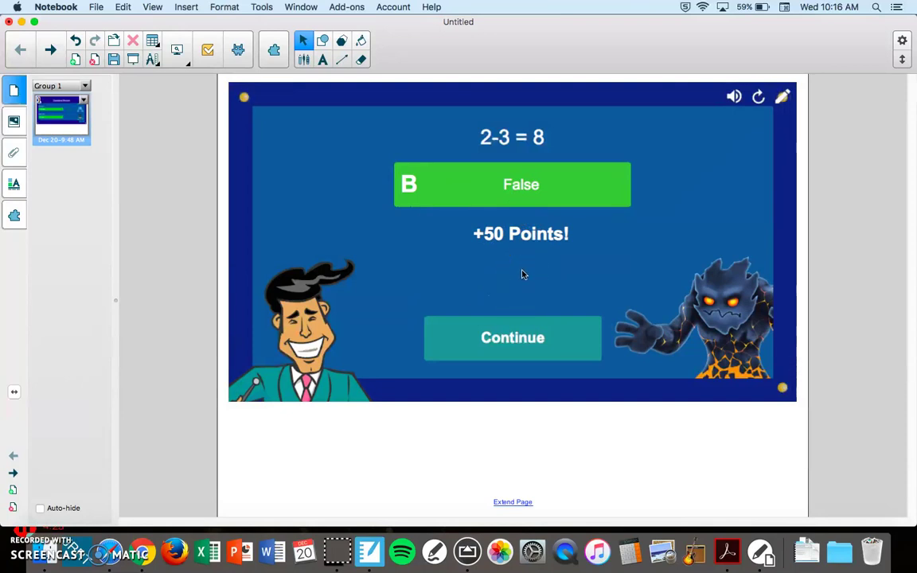
Continue to the final results (150 and 100 points) and mute the game sound.
left_click(527, 335)
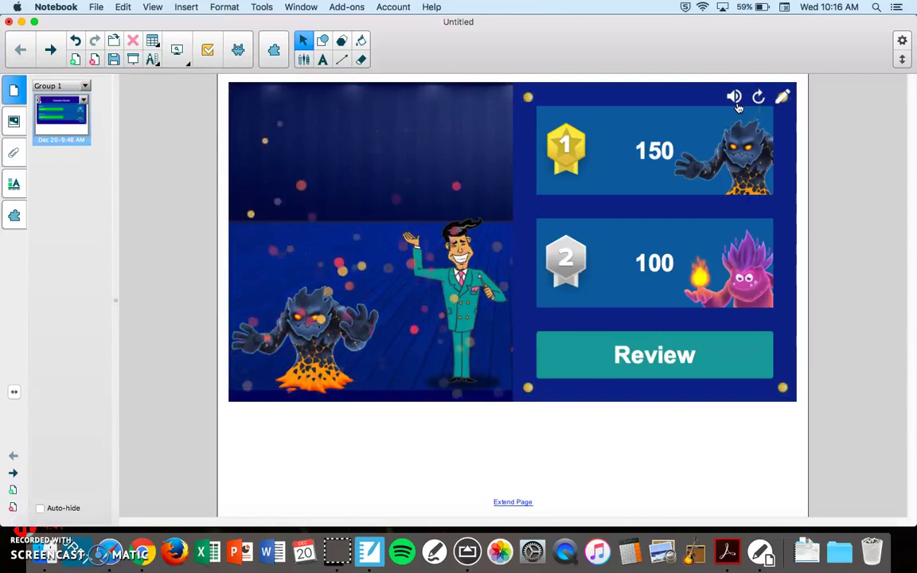
left_click(733, 97)
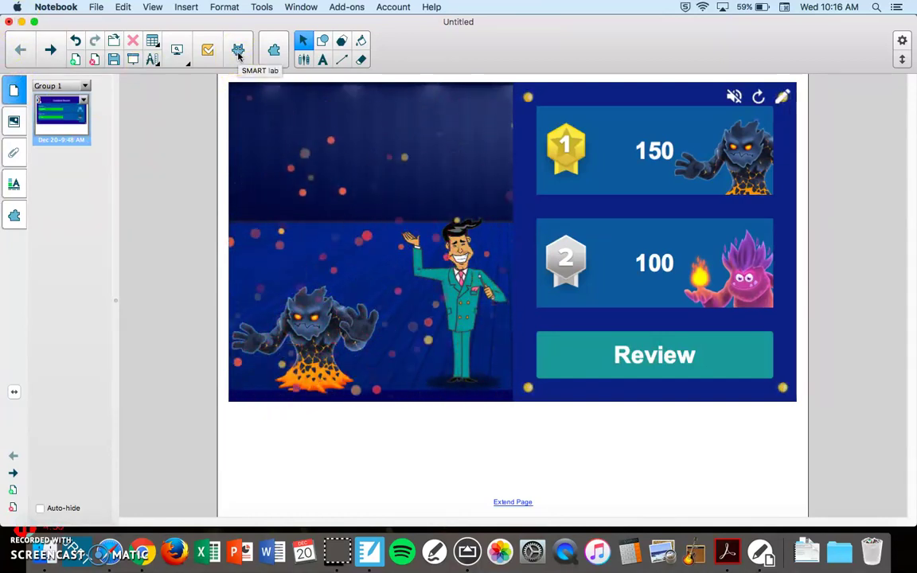
Minimize Game Show, review the month-ranking activity, and begin SMART account sign-in from the student-device panel.
left_click(22, 22)
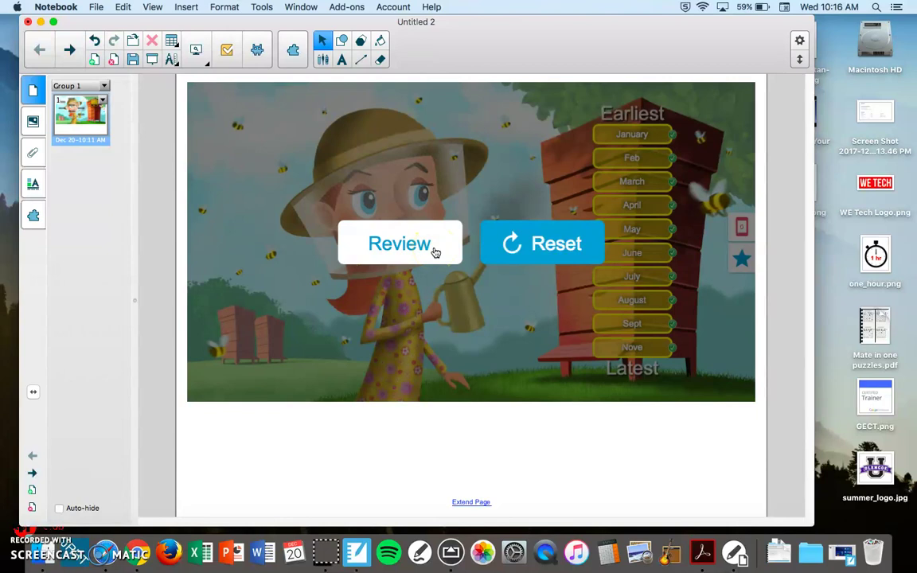
left_click(436, 253)
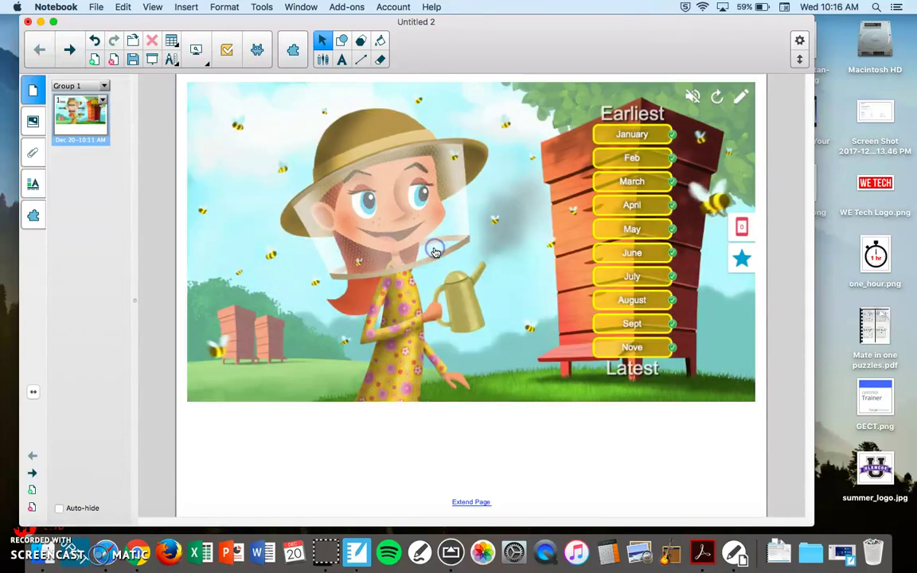
left_click(741, 230)
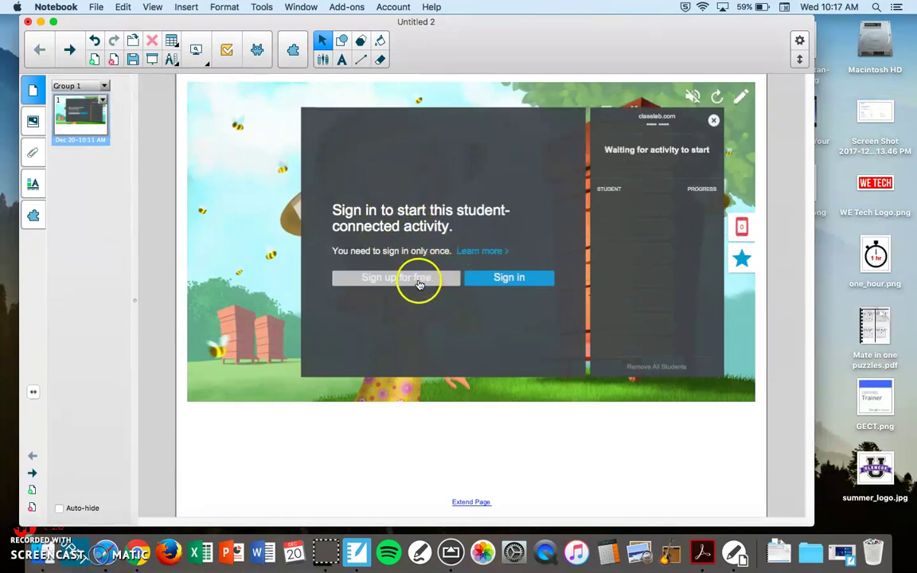
left_click(419, 280)
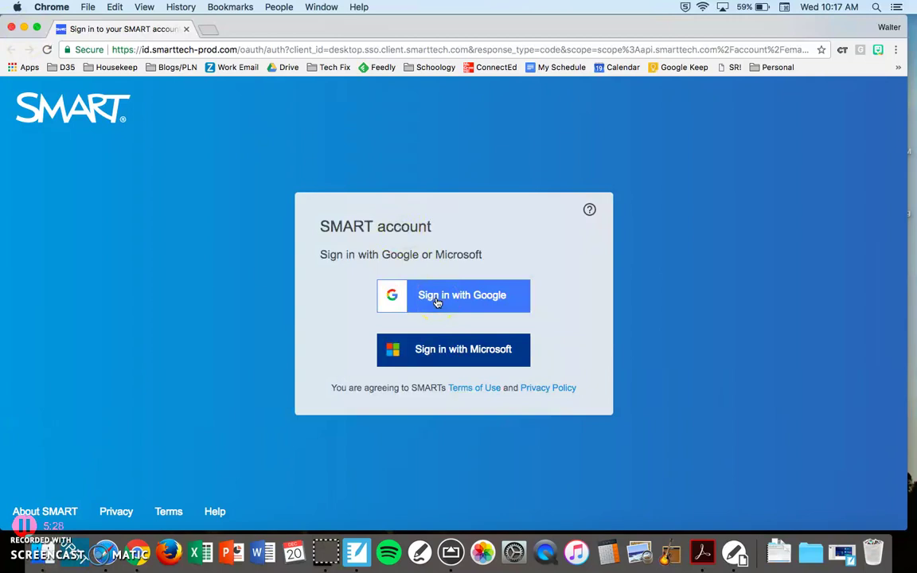
Close and retry the browser sign-in page, then cancel the browser prompt.
left_click(12, 27)
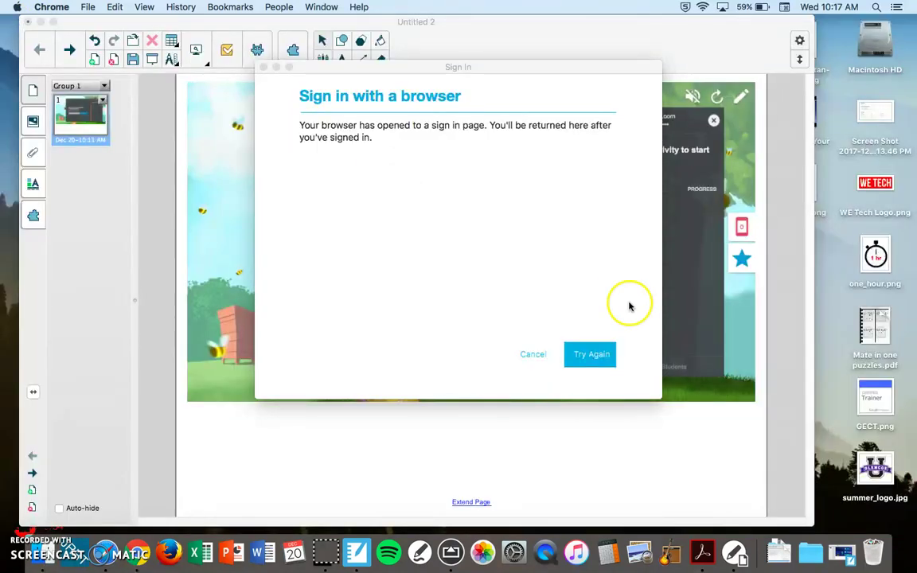
left_click(593, 354)
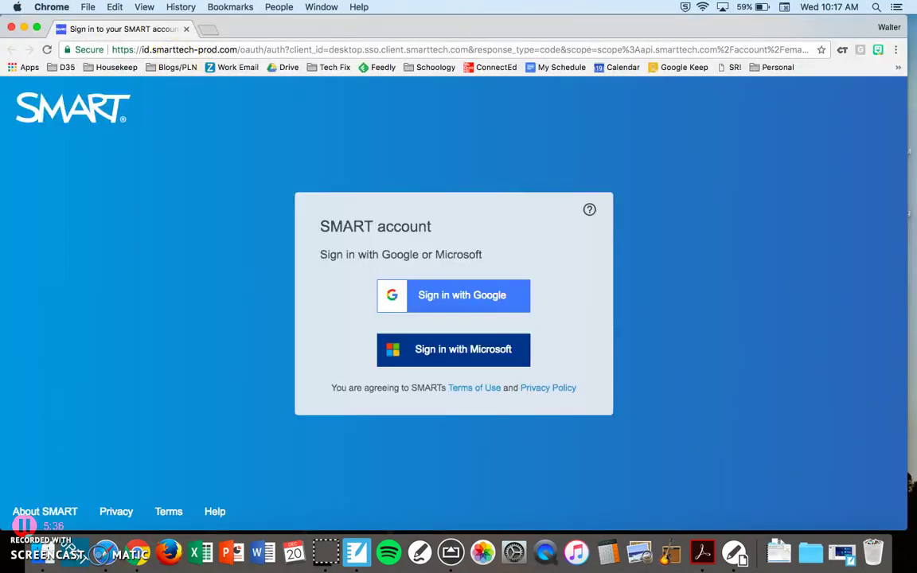
left_click(12, 27)
left_click(533, 354)
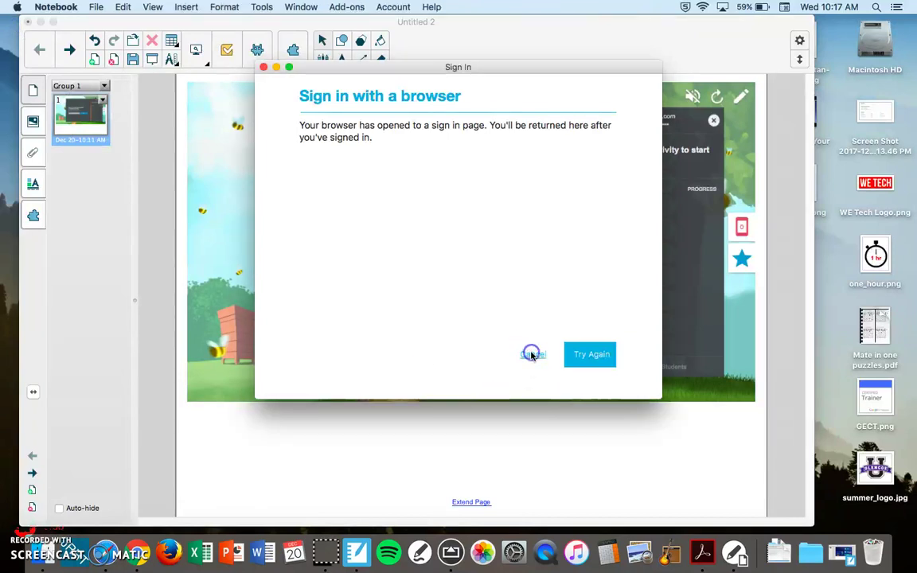
Enter the teacher's school e-mail address, correct its typo, and submit it.
left_click(510, 279)
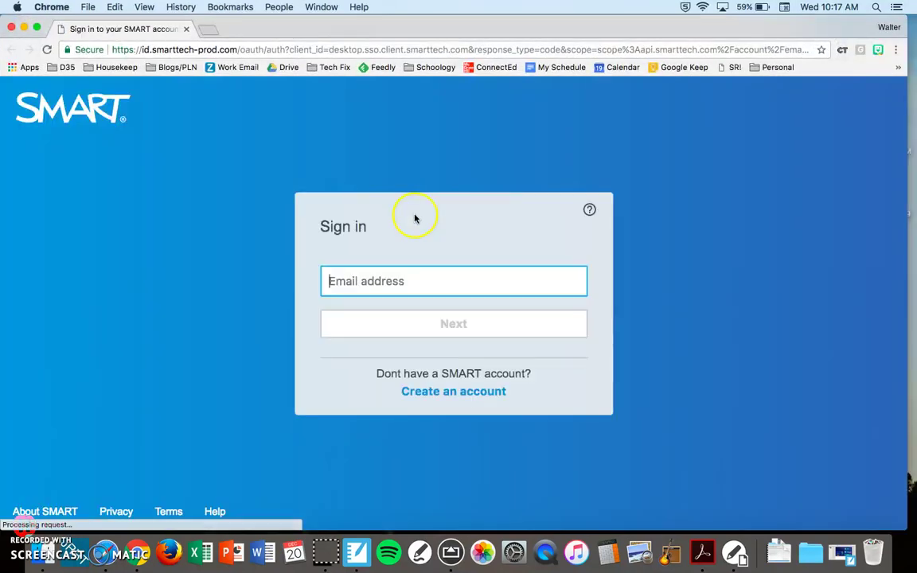
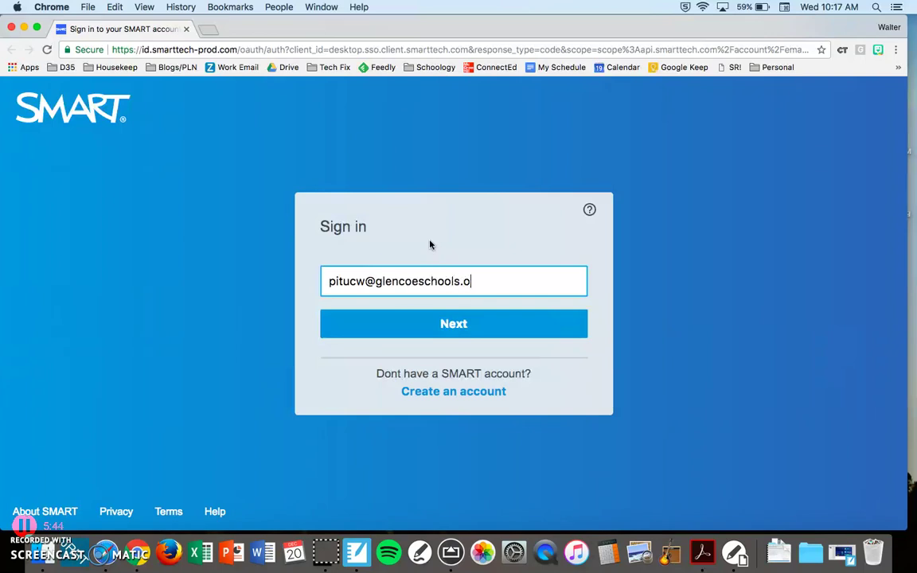
left_click(427, 321)
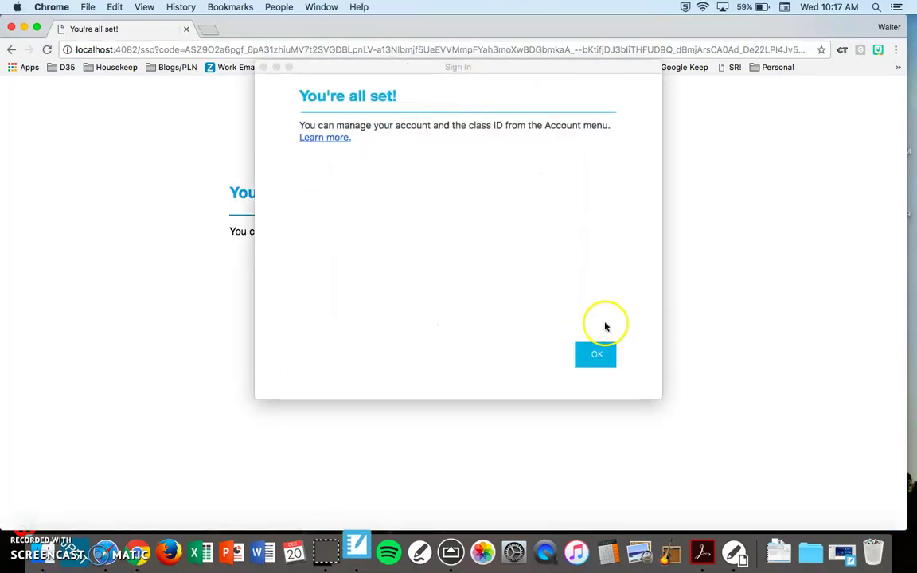
Acknowledge the sign-in confirmation, get a class ID, and start the new student activity.
left_click(600, 354)
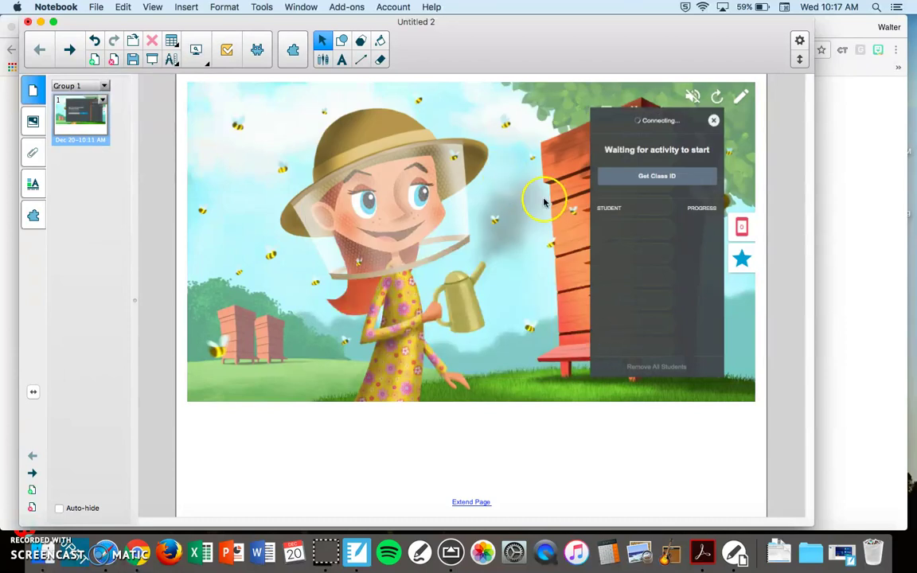
left_click(646, 178)
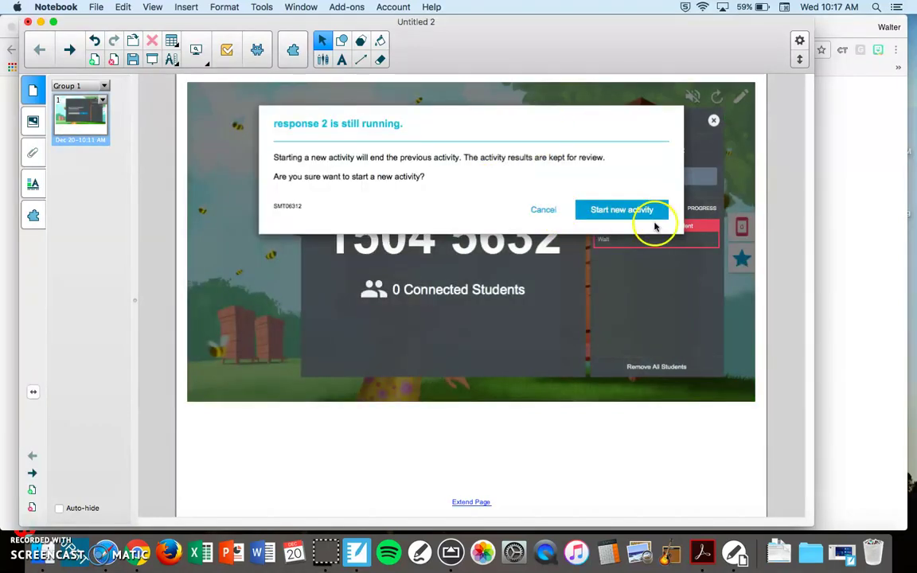
left_click(628, 209)
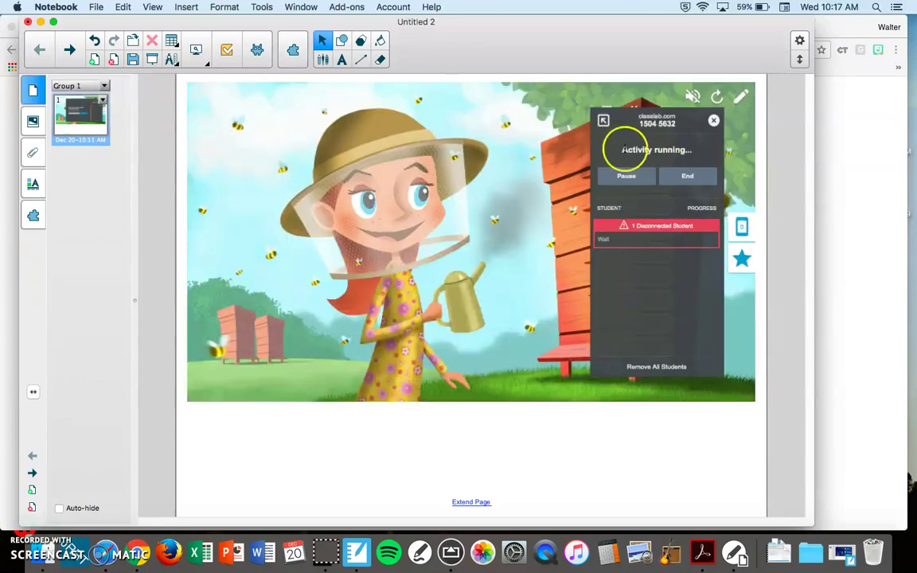
Show the class code large, then close it and the student panel to return to the beehive ranking.
left_click(604, 126)
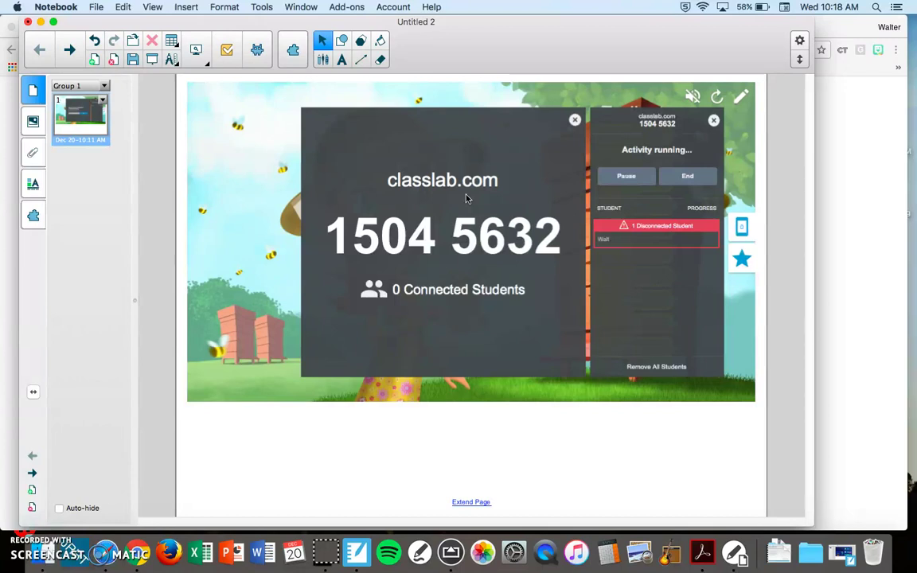
left_click(373, 288)
left_click(713, 120)
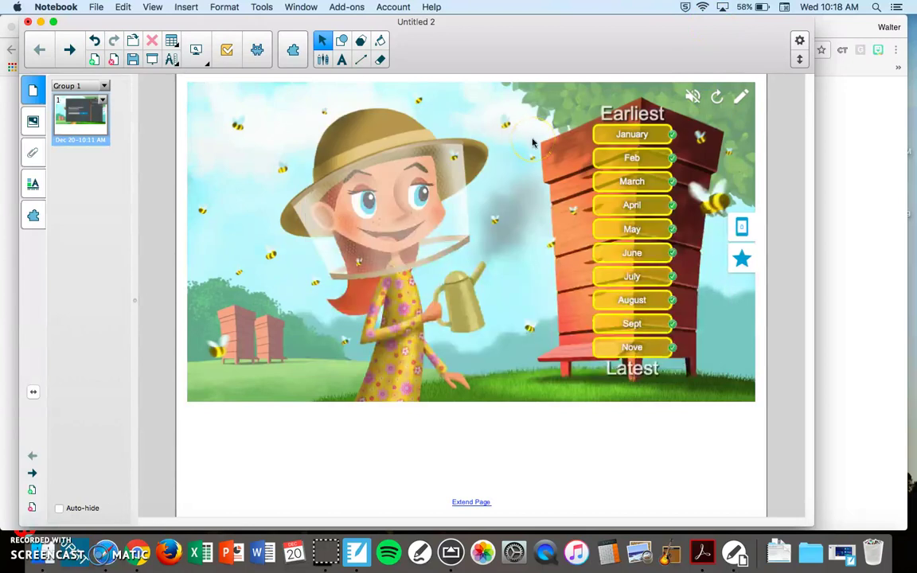